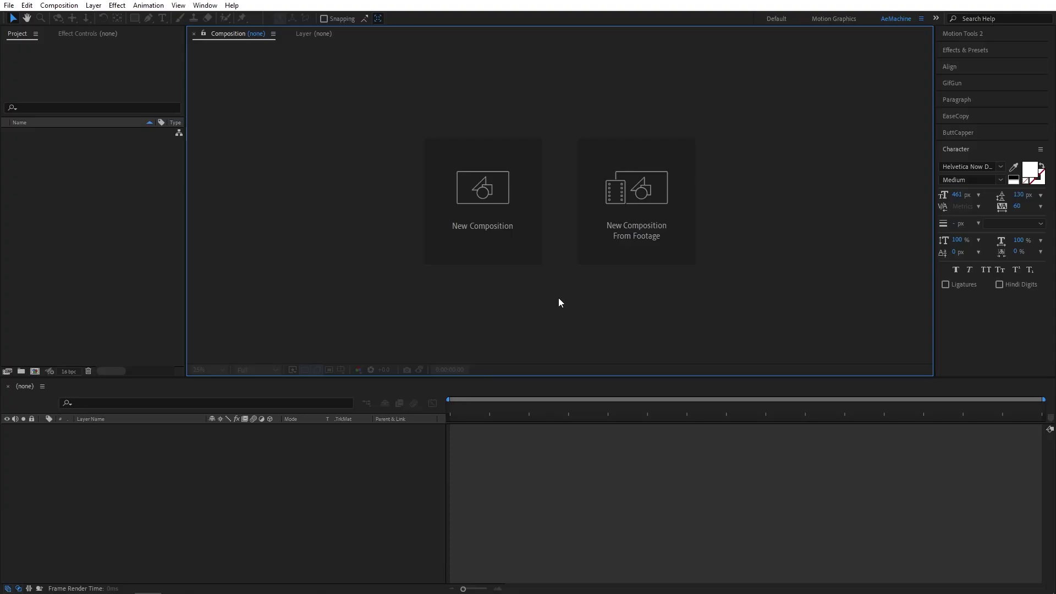
Create the 'Glass Typography Animation' composition at 1920×1080, 24 fps, six seconds long
click(493, 234)
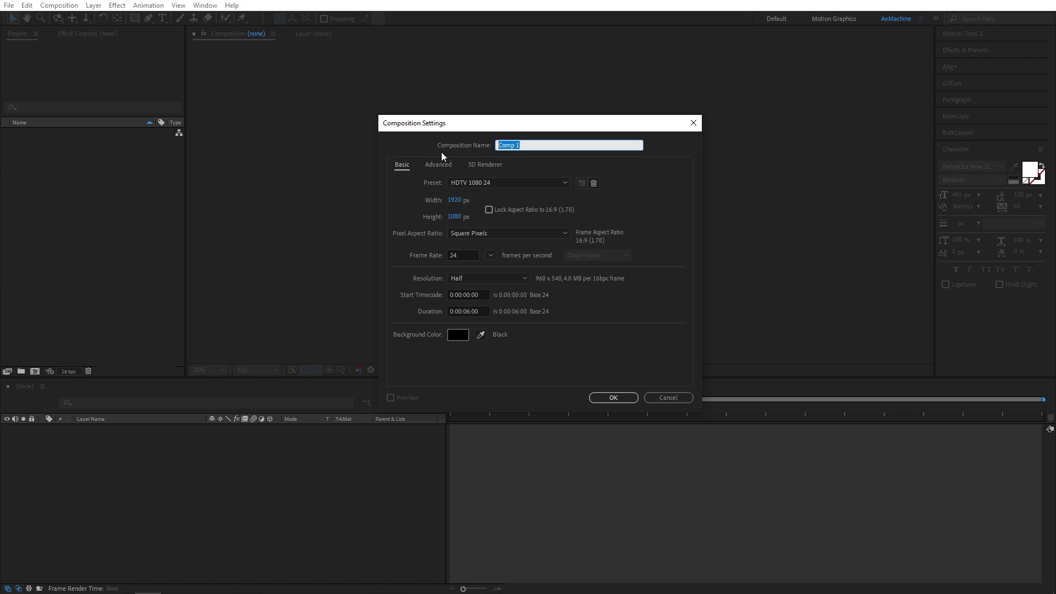
text(Glass Typography Animation)
click(627, 397)
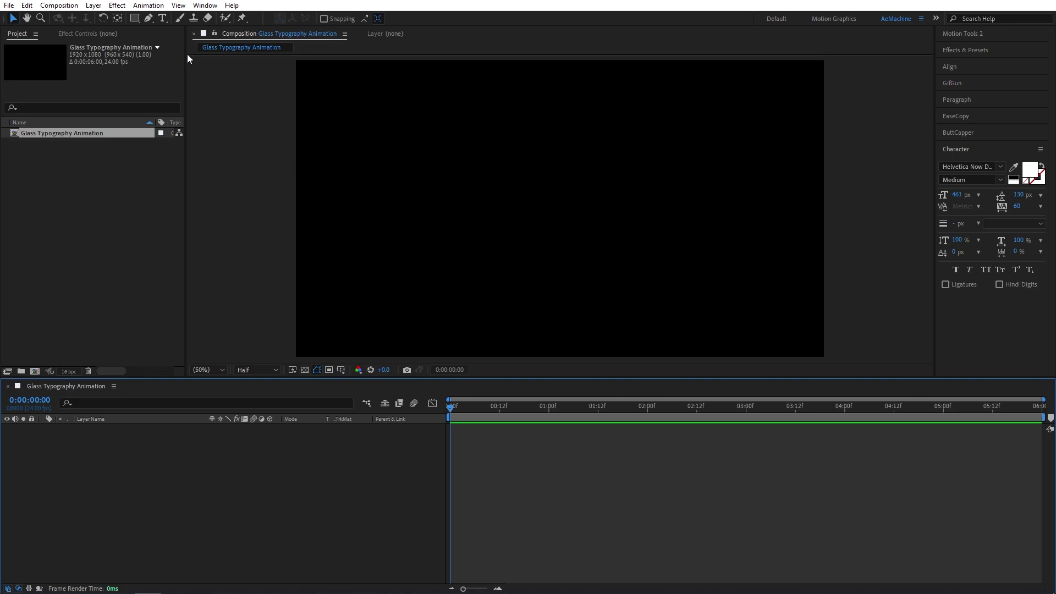
Add a white 'GLASS' text layer to the composition
click(165, 18)
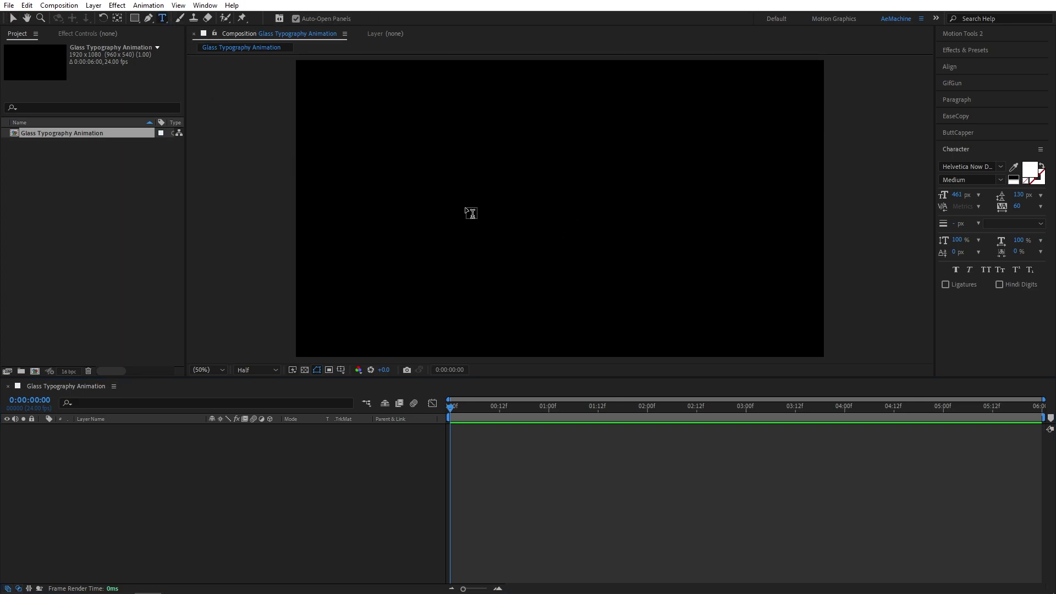
click(458, 219)
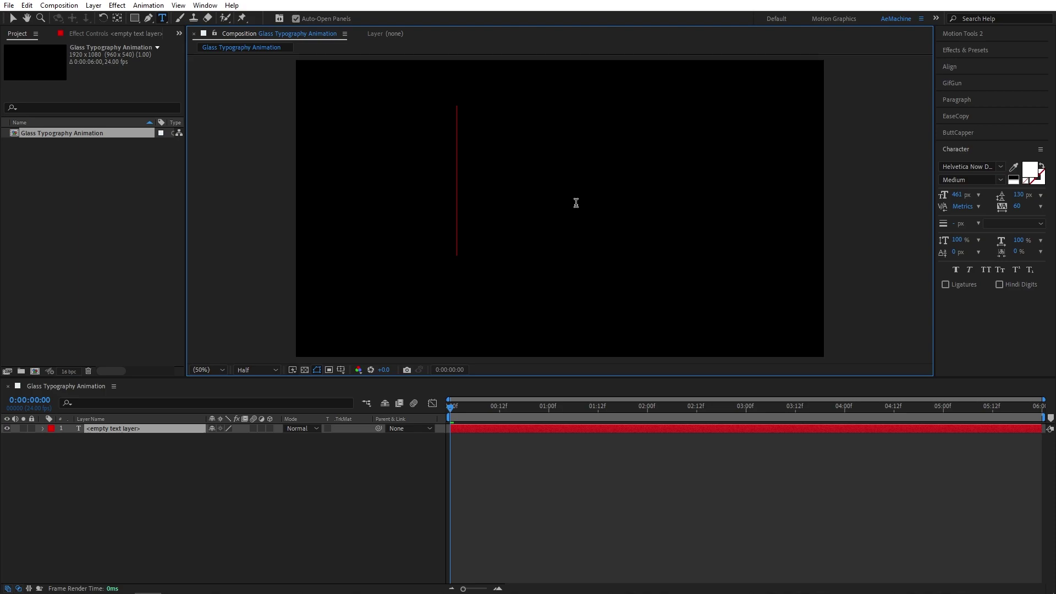
text(GLASS)
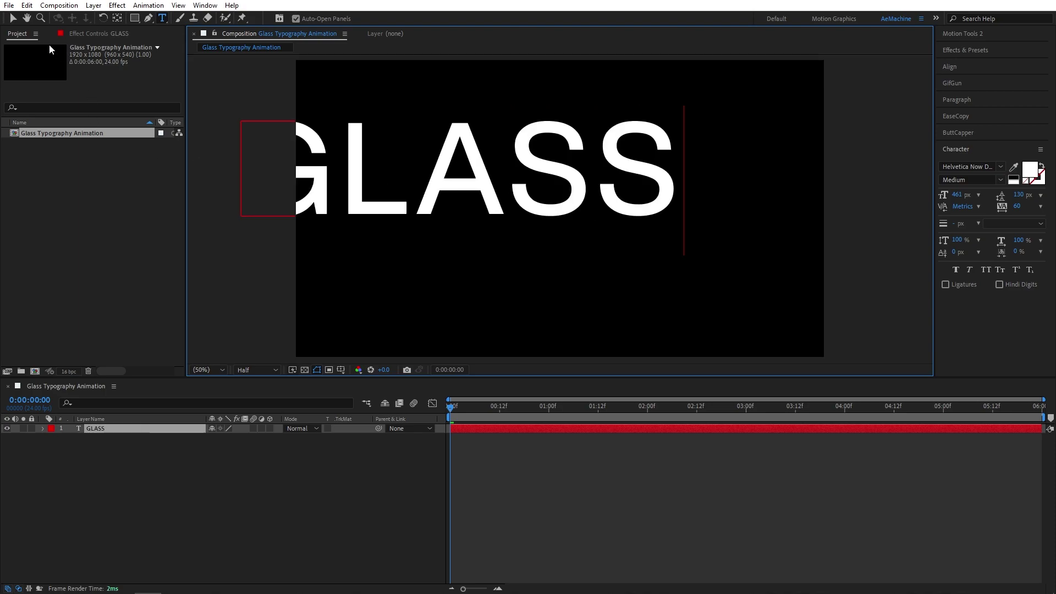
click(12, 18)
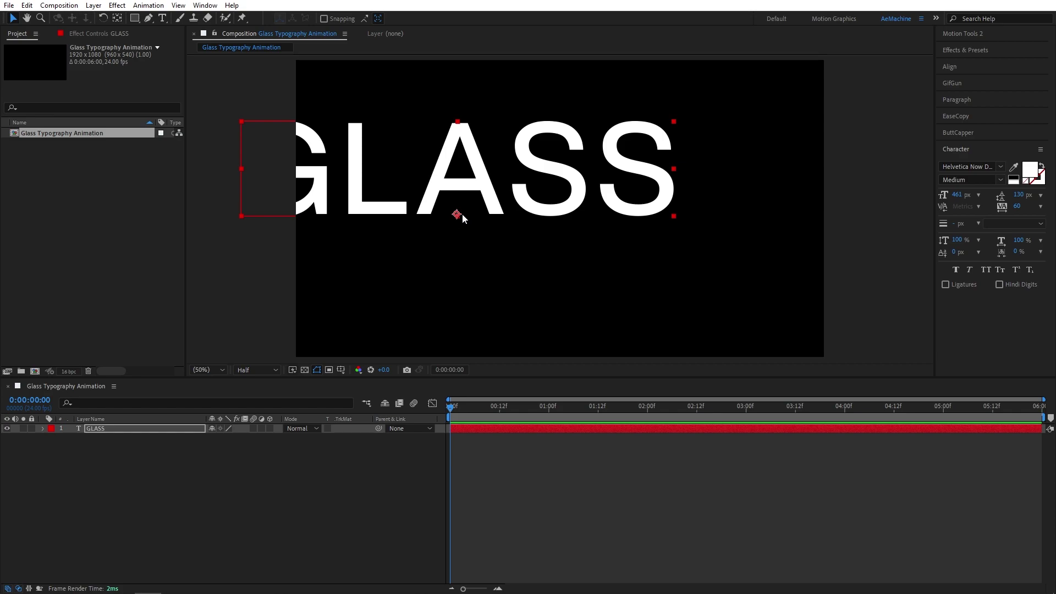
Centre GLASS's anchor point and align the text horizontally and vertically in the frame
key(ctrl+alt+Home)
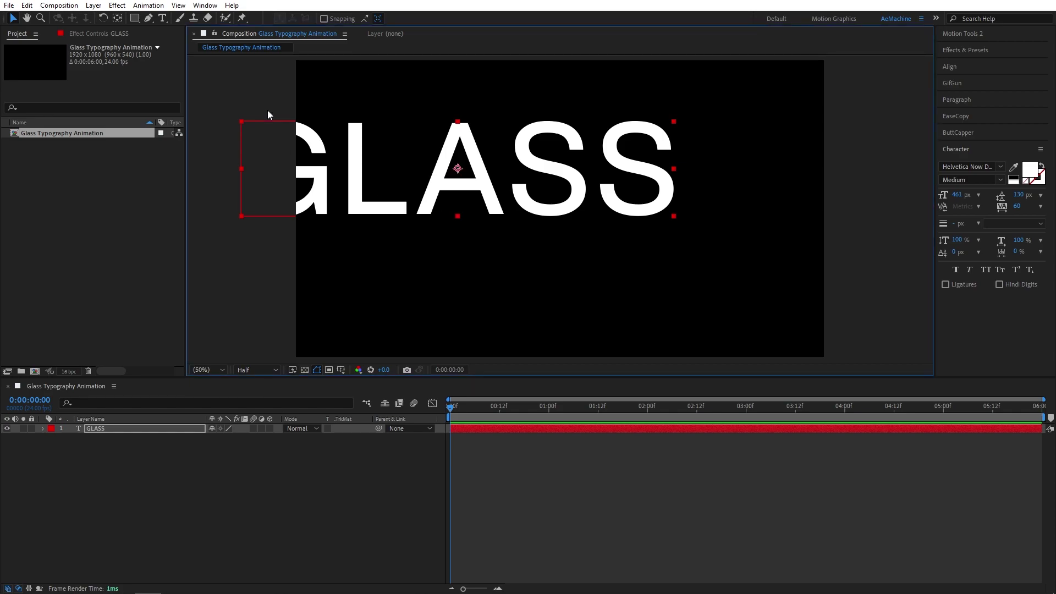
click(206, 5)
click(253, 62)
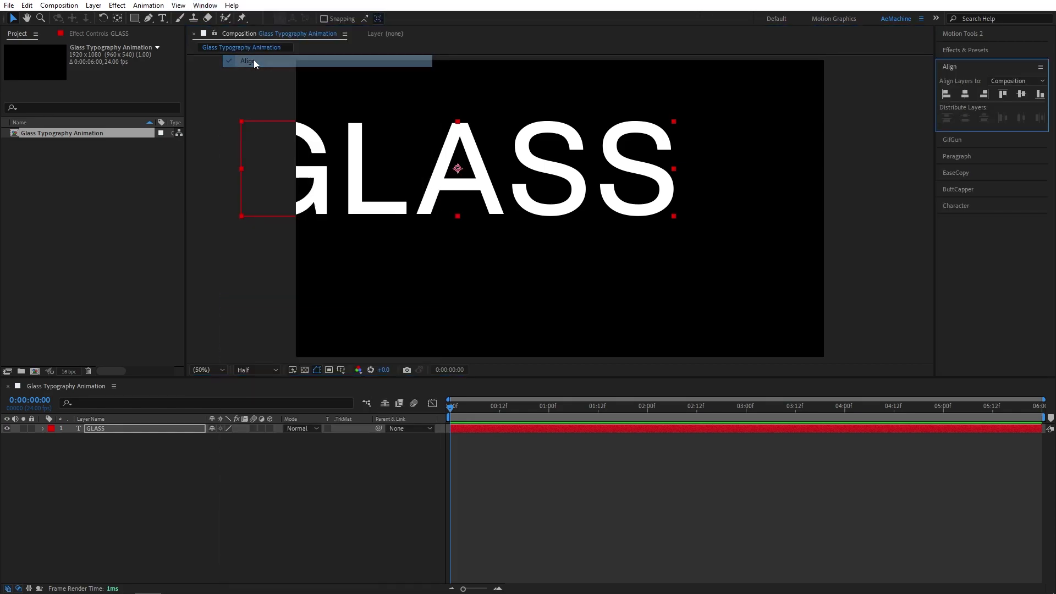
click(966, 95)
click(1022, 94)
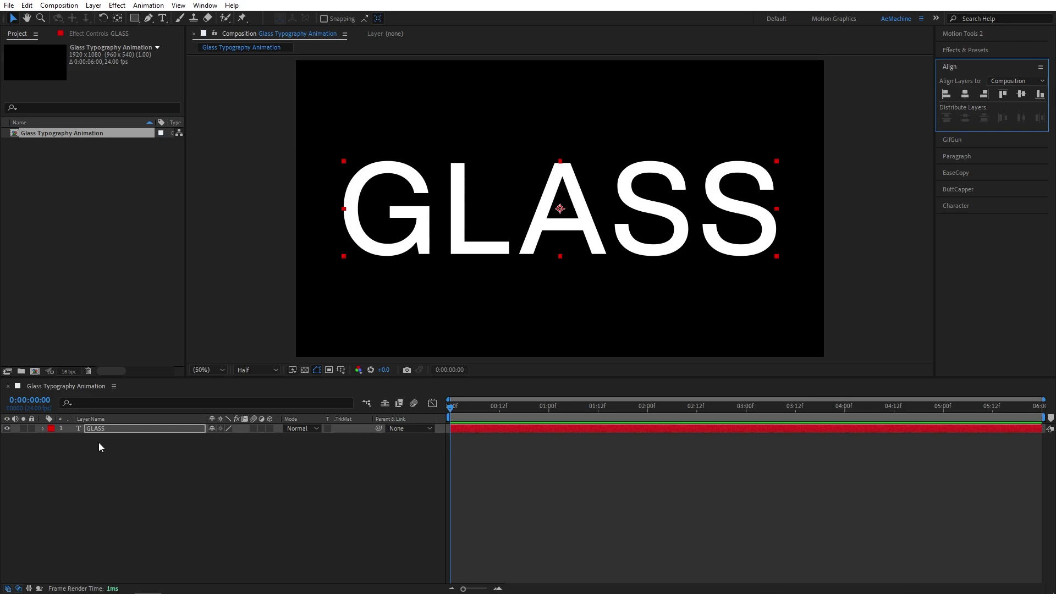
Add an Opacity animator to the GLASS text with its opacity lowered to 1%
click(91, 430)
click(41, 428)
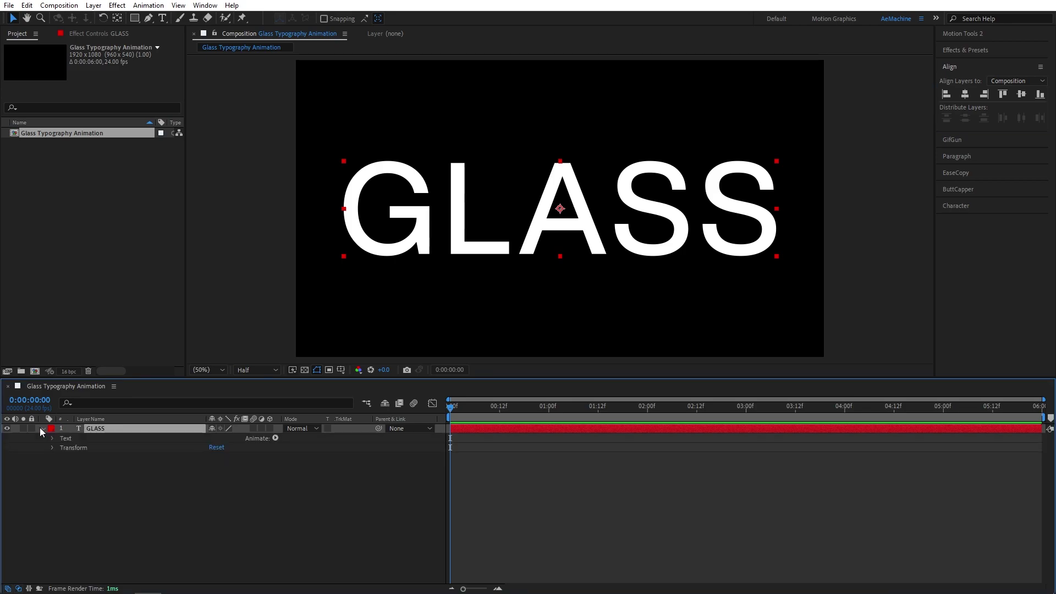
click(276, 438)
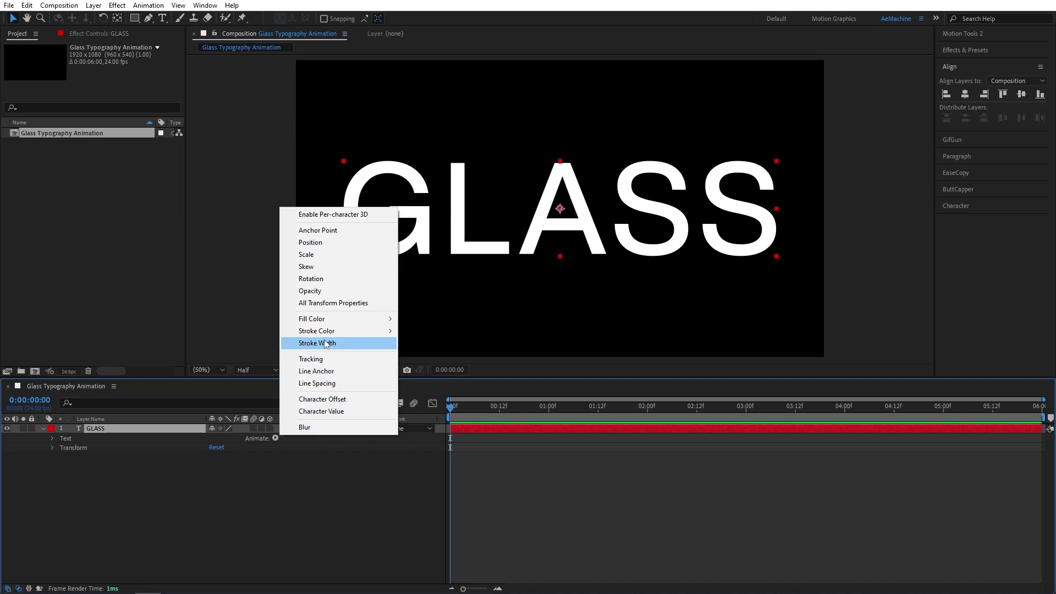
click(324, 292)
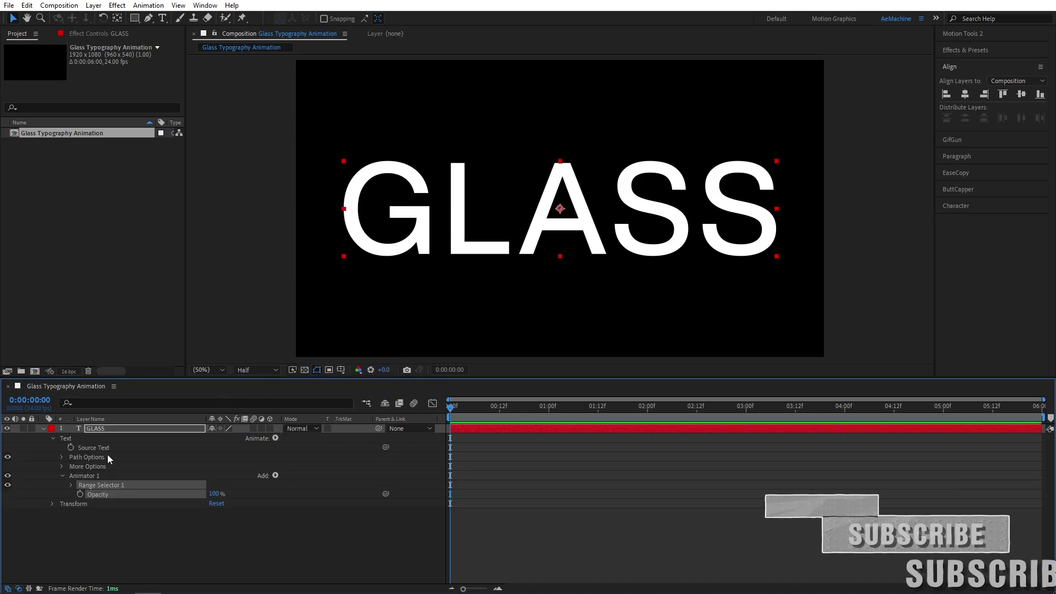
drag(216, 495, 70, 486)
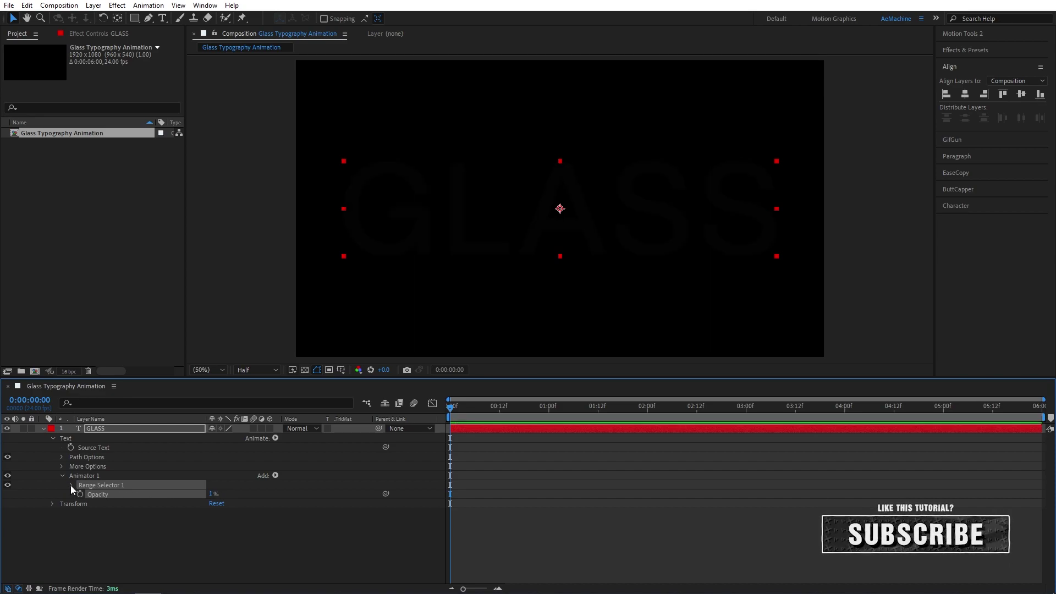
Turn on Randomize Order in the range selector and keyframe Start at 0%
click(71, 485)
click(47, 510)
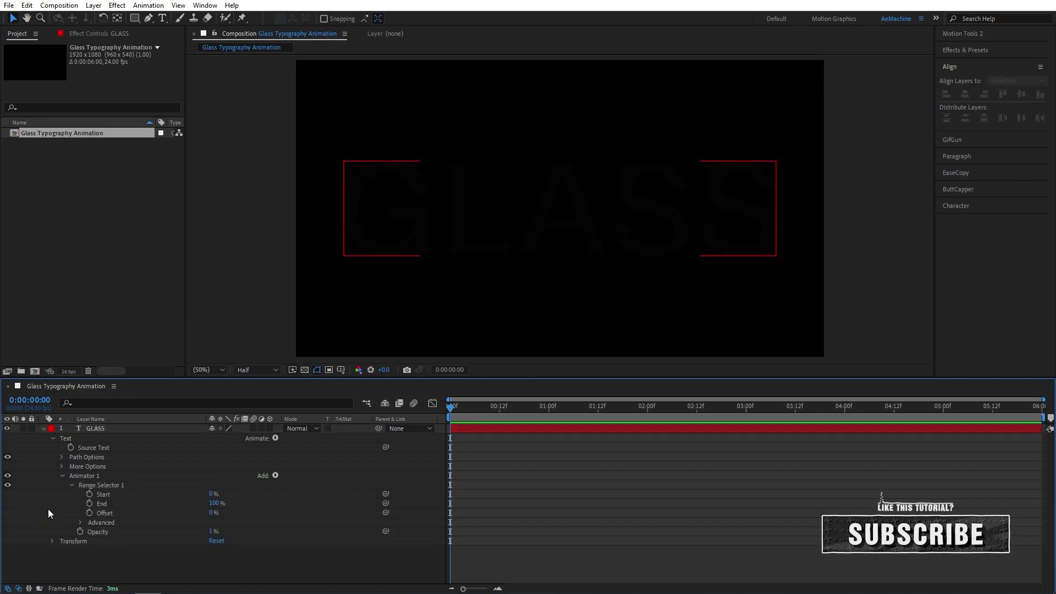
click(80, 522)
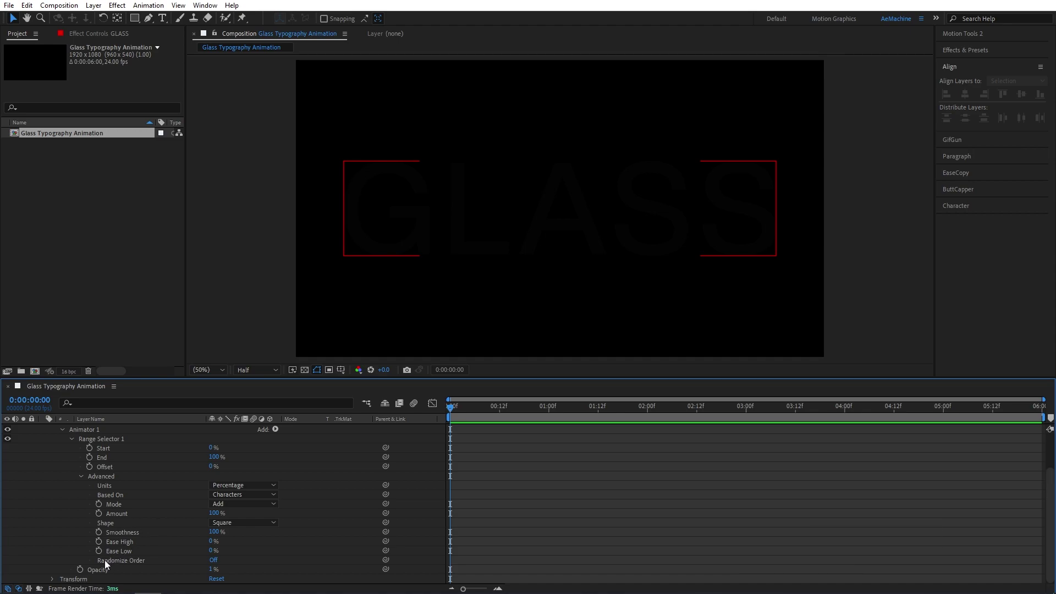
click(214, 560)
click(229, 545)
drag(456, 411, 382, 421)
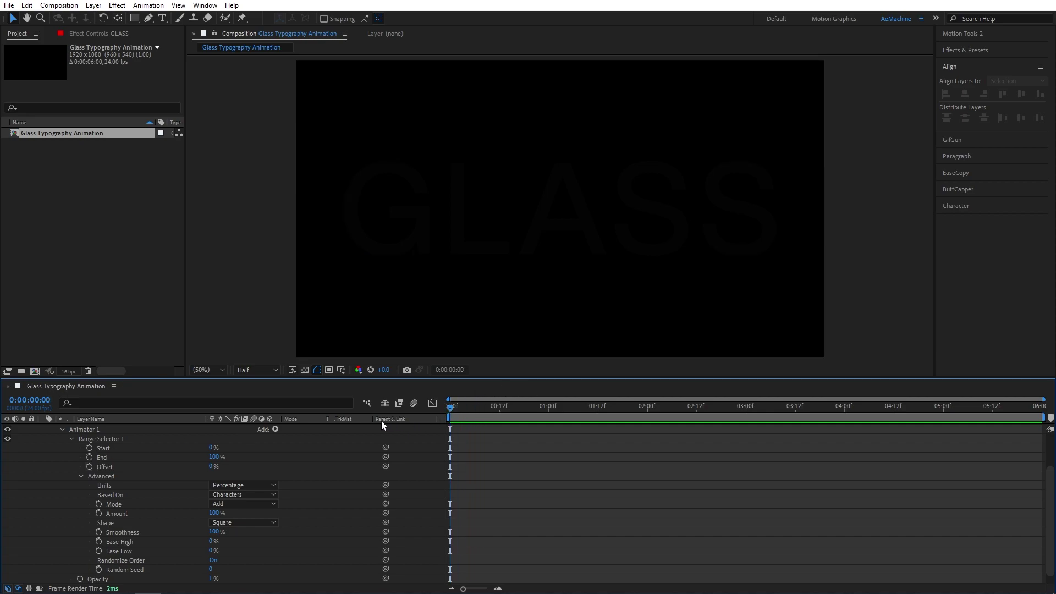
click(89, 449)
Keyframe the range Start at 100% at 0:00:02:00 and preview the reveal
click(562, 407)
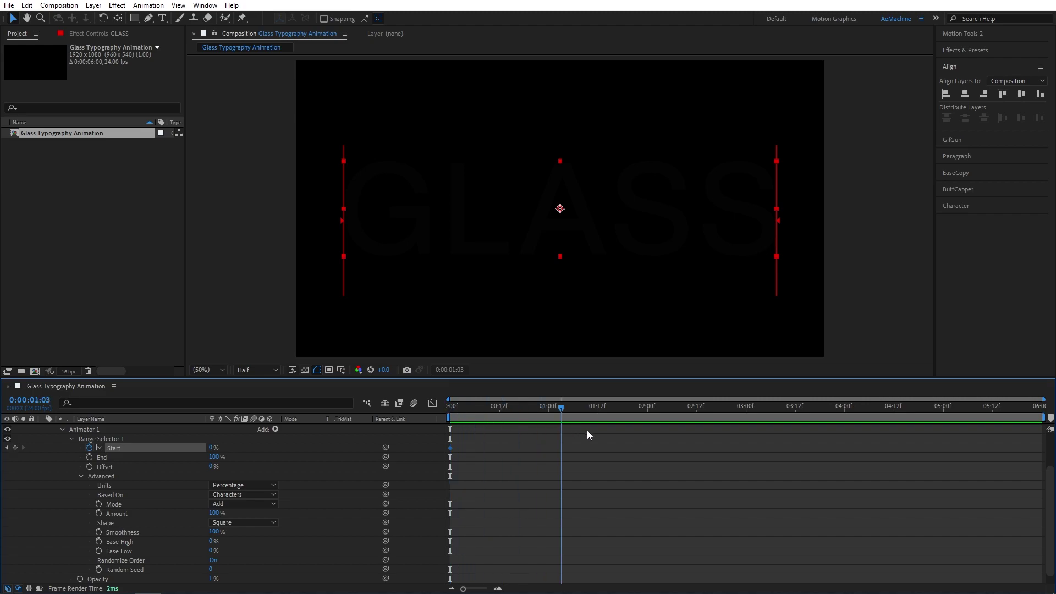
drag(634, 408, 648, 434)
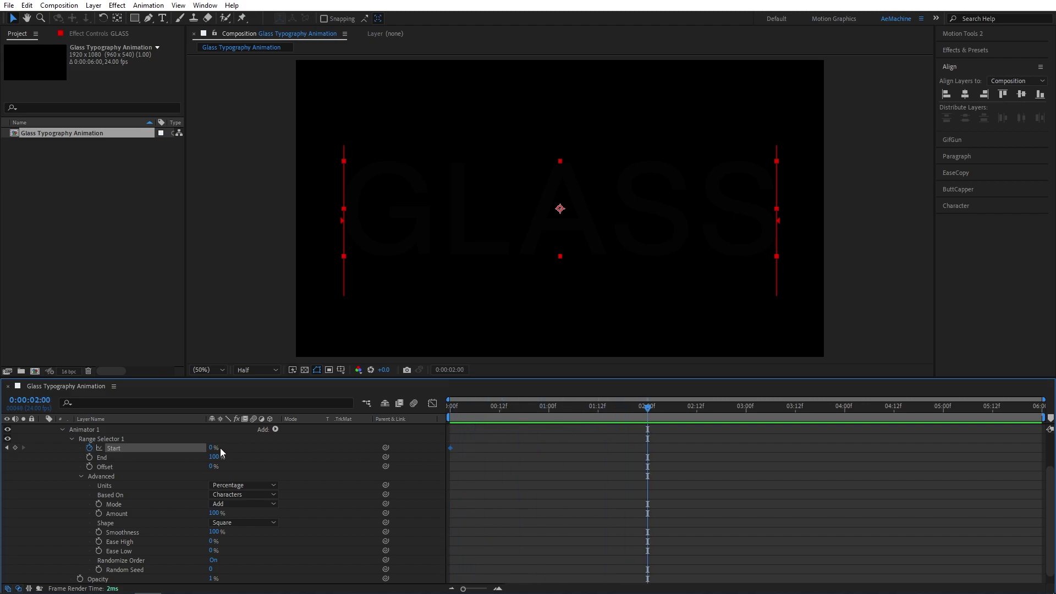
drag(212, 448, 284, 452)
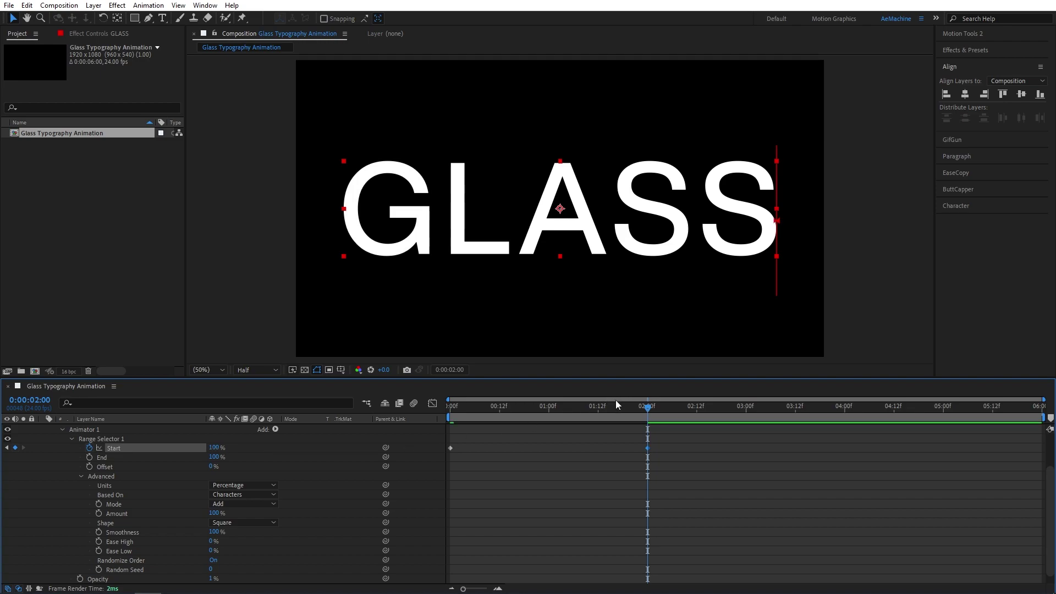
drag(615, 400, 392, 417)
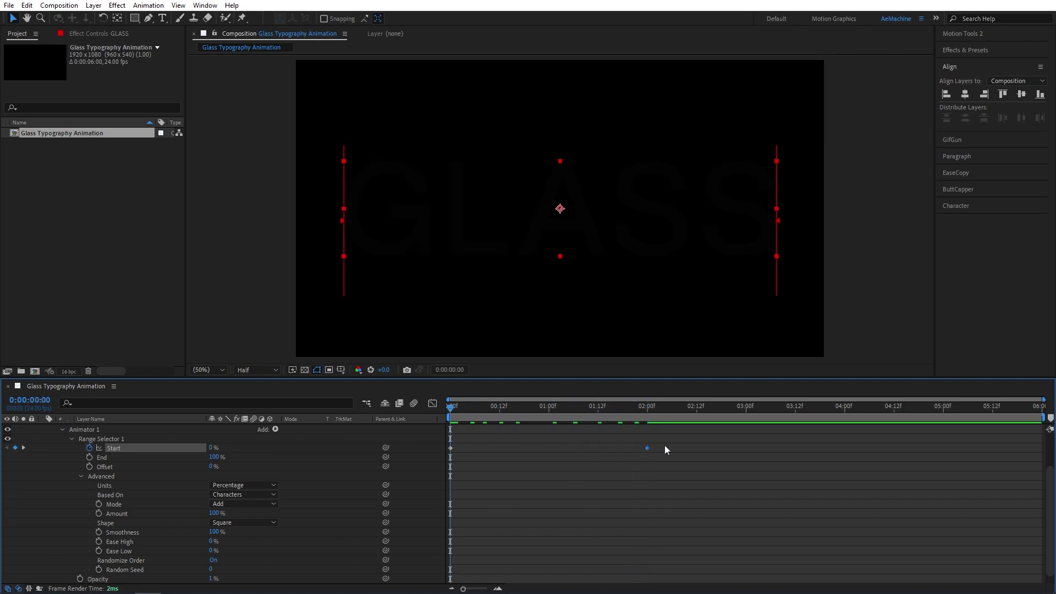
key(space)
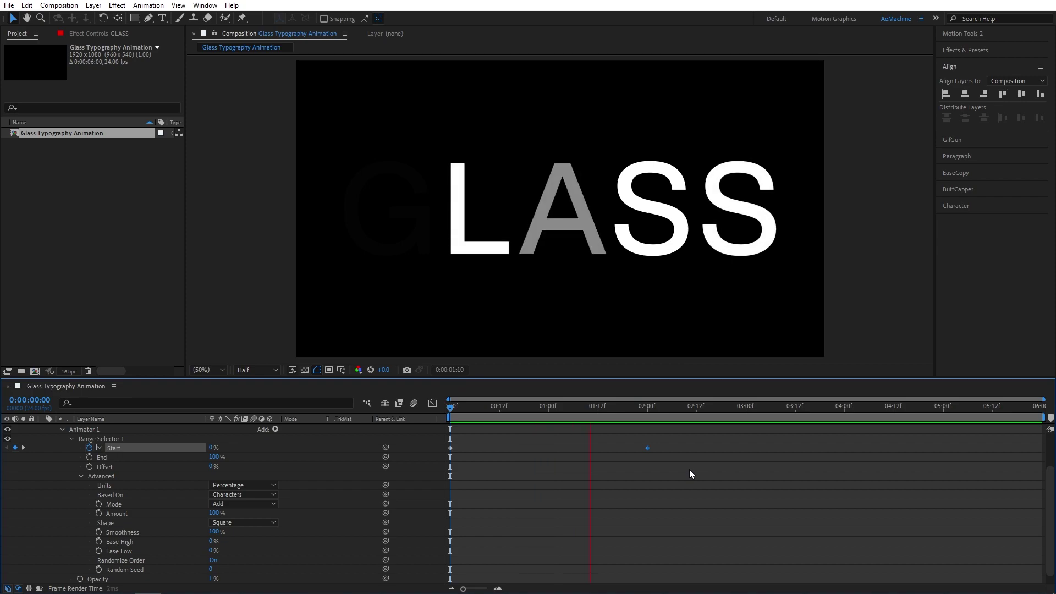
key(space)
Set the animator Opacity to 0% and preview the random letter fade-in
drag(598, 407, 648, 450)
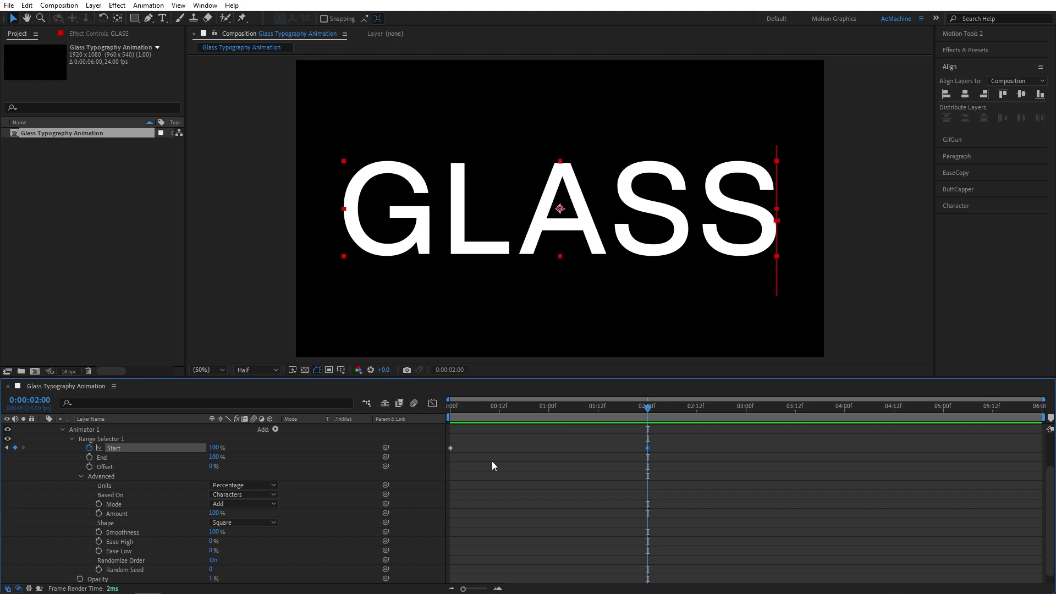
scroll(266, 526, down, 1)
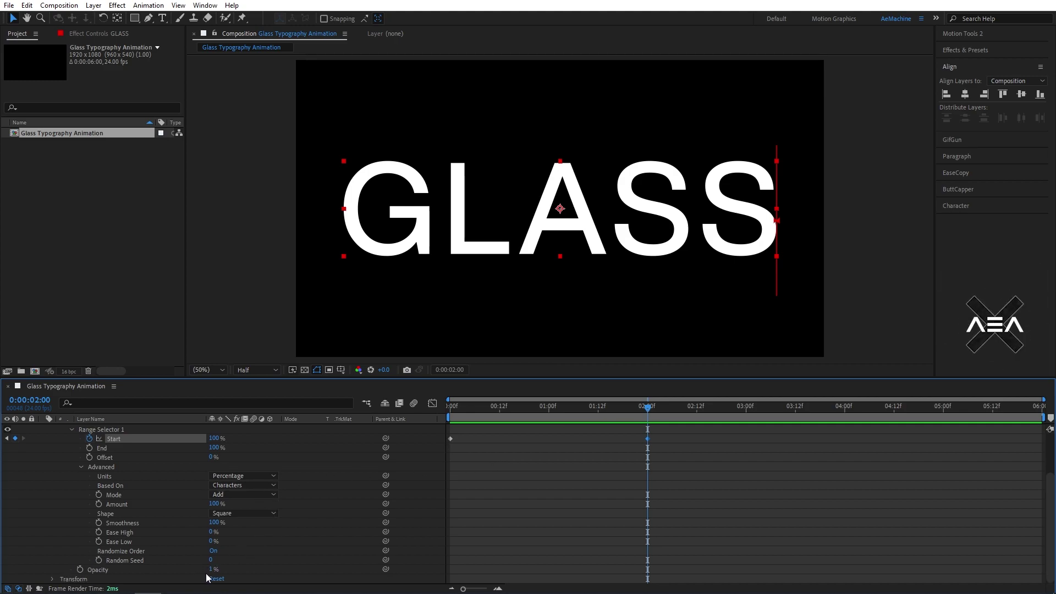
drag(210, 570, 204, 570)
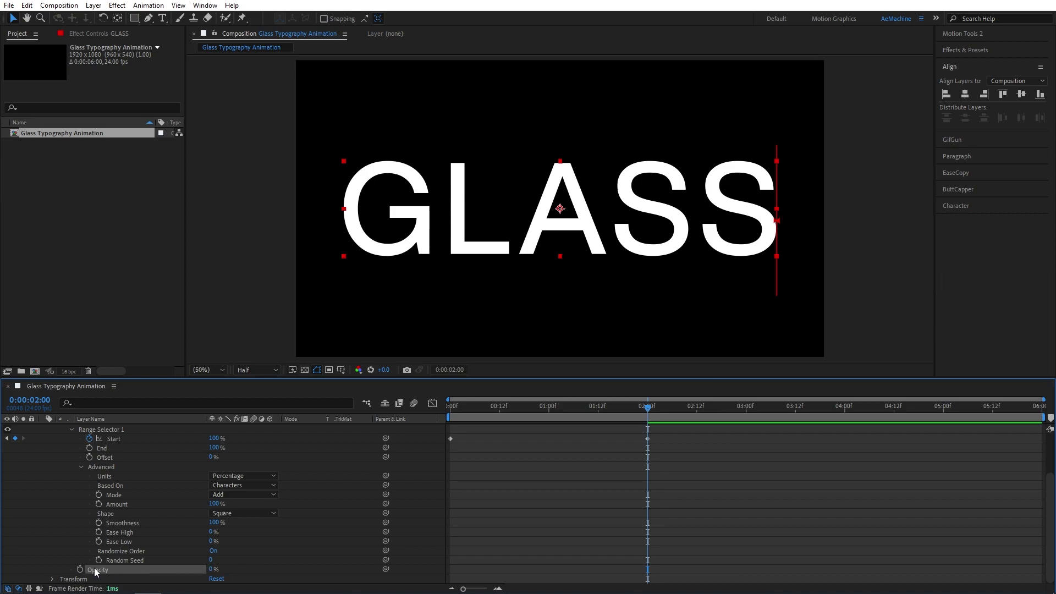
click(257, 563)
scroll(372, 525, up, 3)
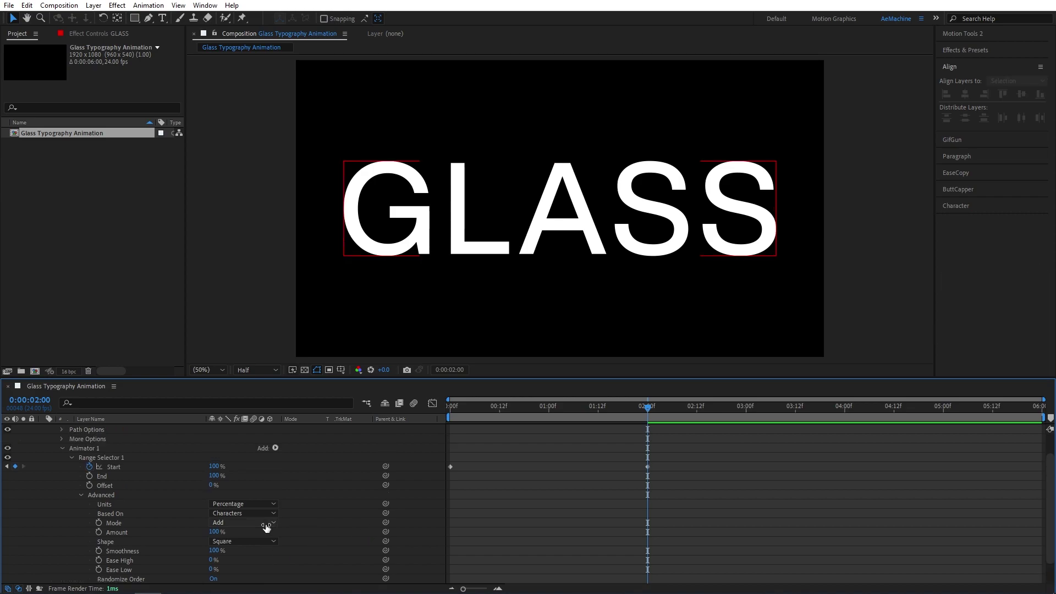
drag(648, 408, 470, 407)
key(space)
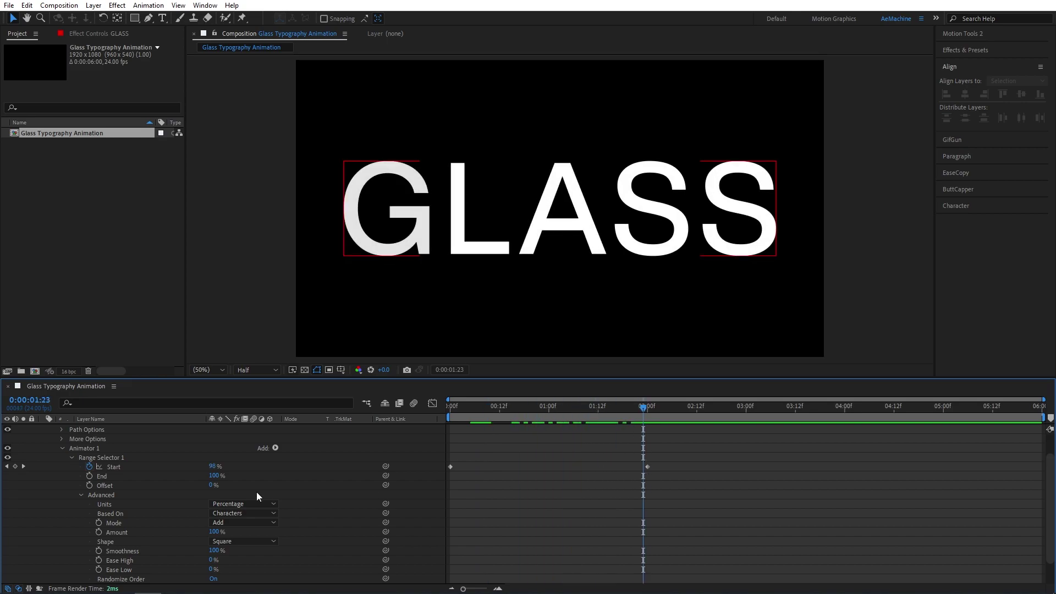
Collapse the Advanced, Animator, Text and layer property groups of GLASS
click(81, 495)
click(61, 475)
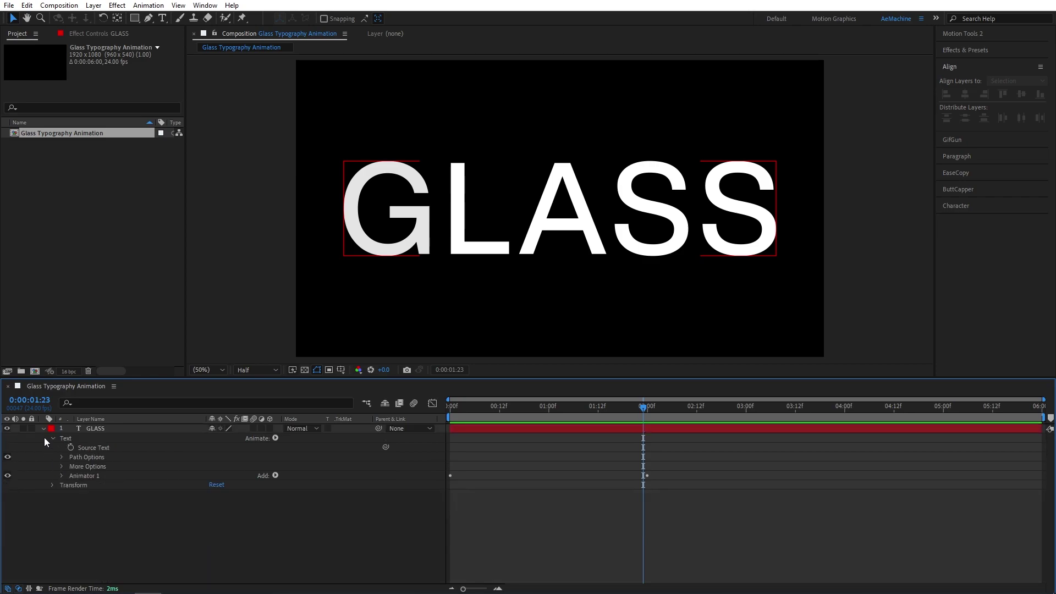
click(53, 439)
click(42, 429)
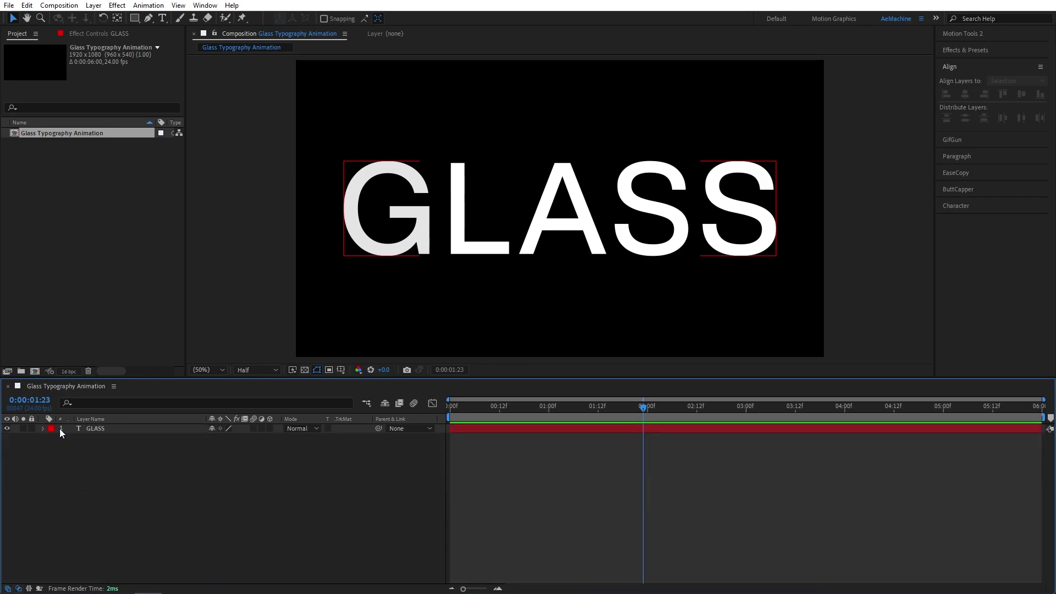
Add a wiggle(100,20) expression to the GLASS layer's Opacity
click(103, 430)
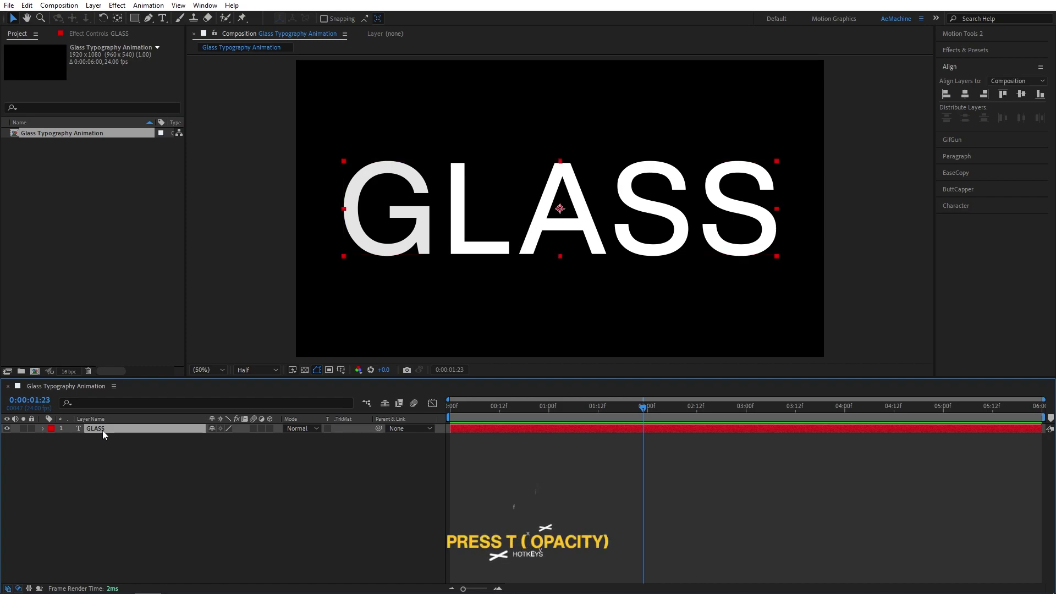
key(t)
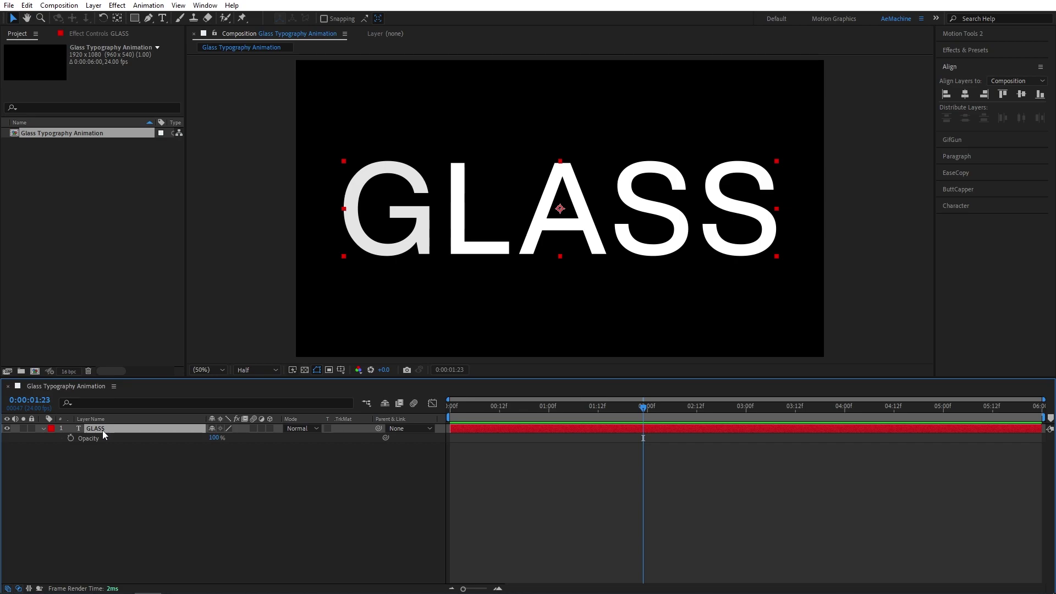
alt+click(71, 438)
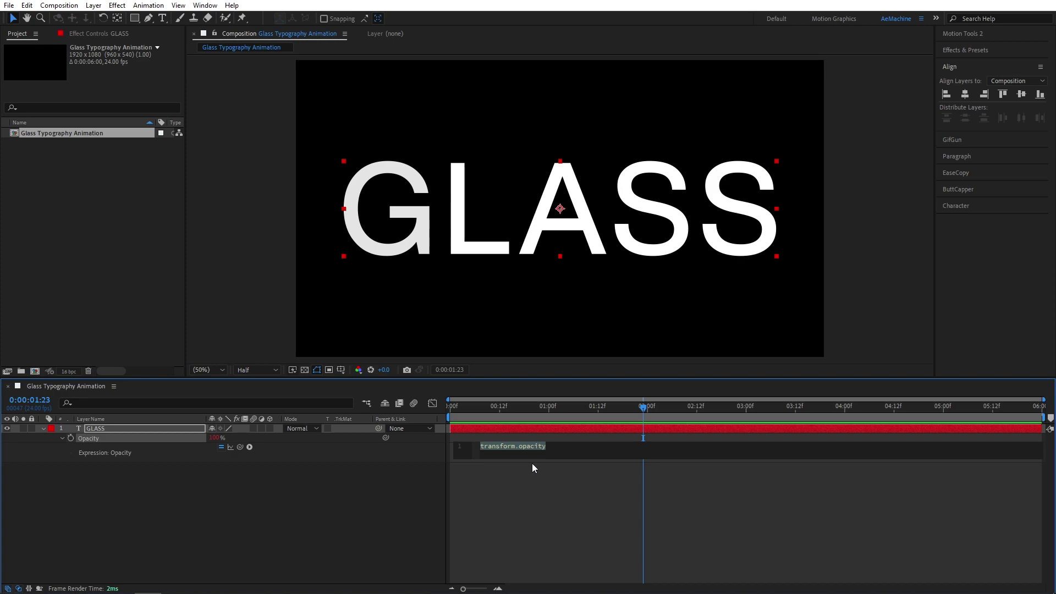
text(wigg)
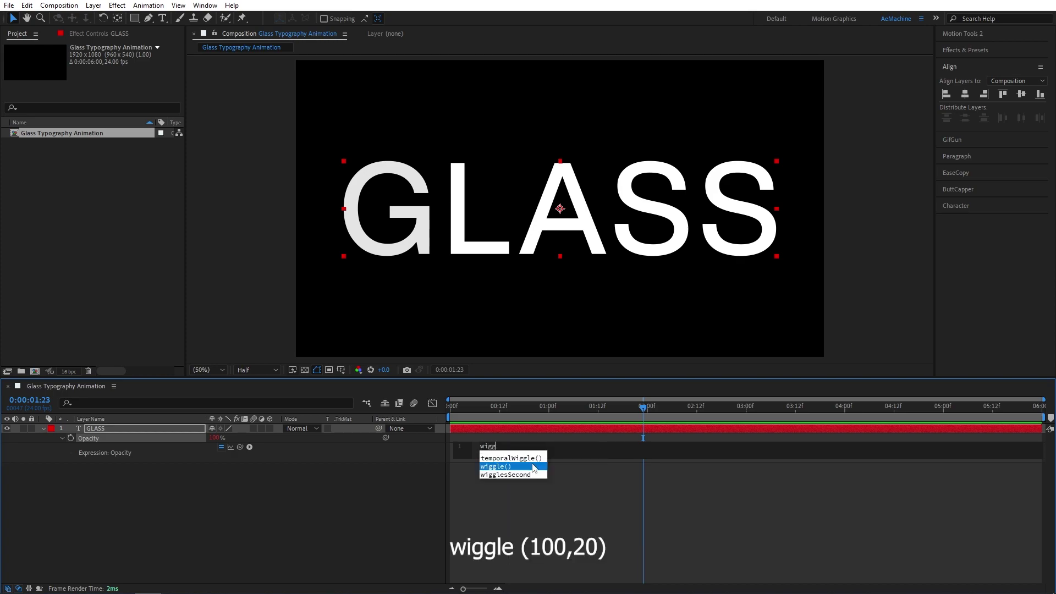
text(le)
key(Return)
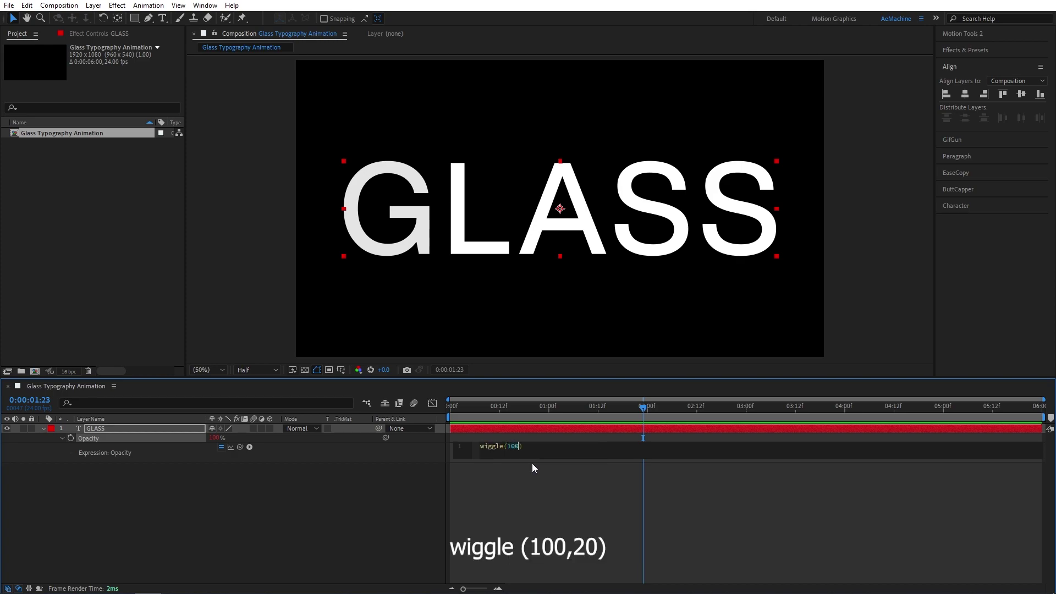
text(100,20)
click(415, 502)
Preview the flickering GLASS text from the first frame
click(450, 414)
click(449, 415)
key(space)
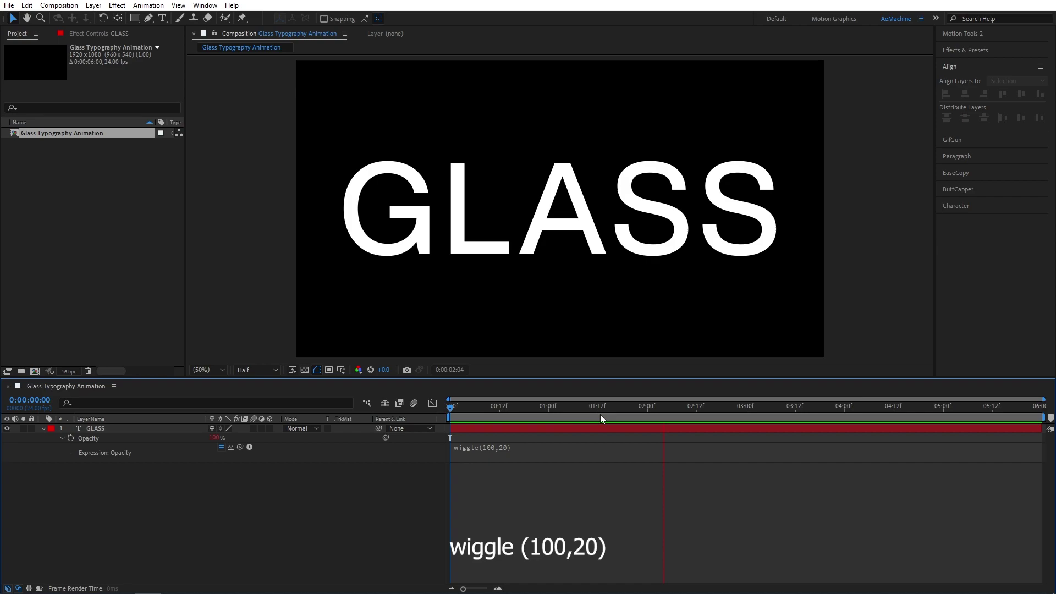
key(space)
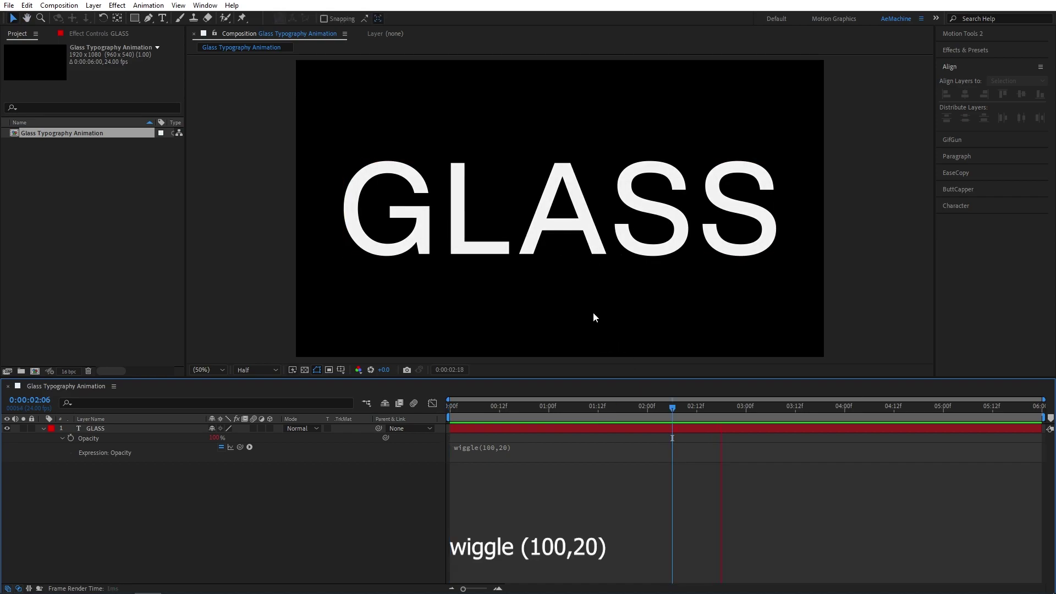
key(space)
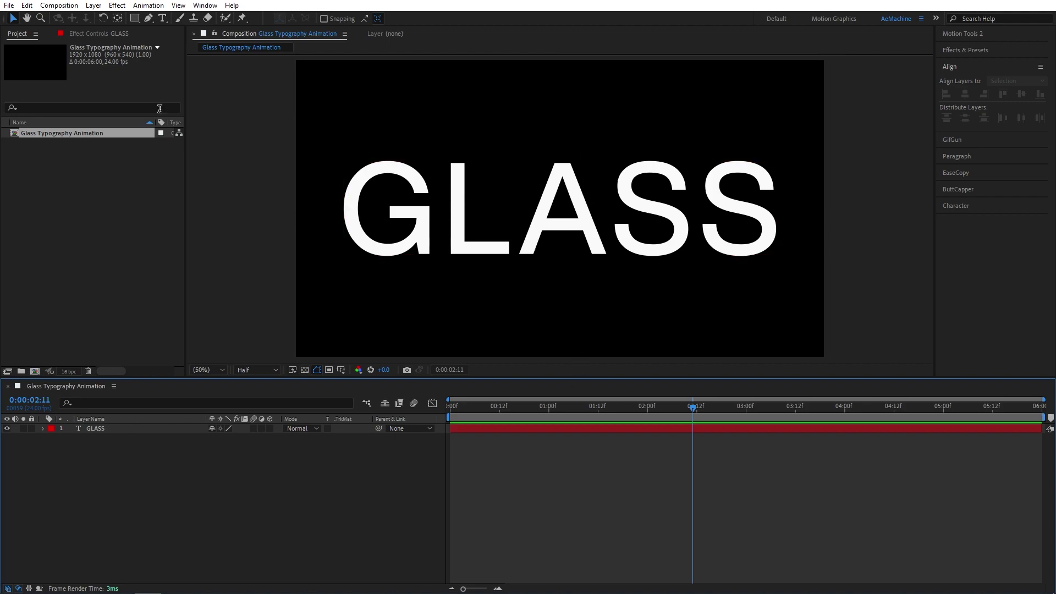
Set up the Rectangle tool with no stroke and a white fill
click(134, 20)
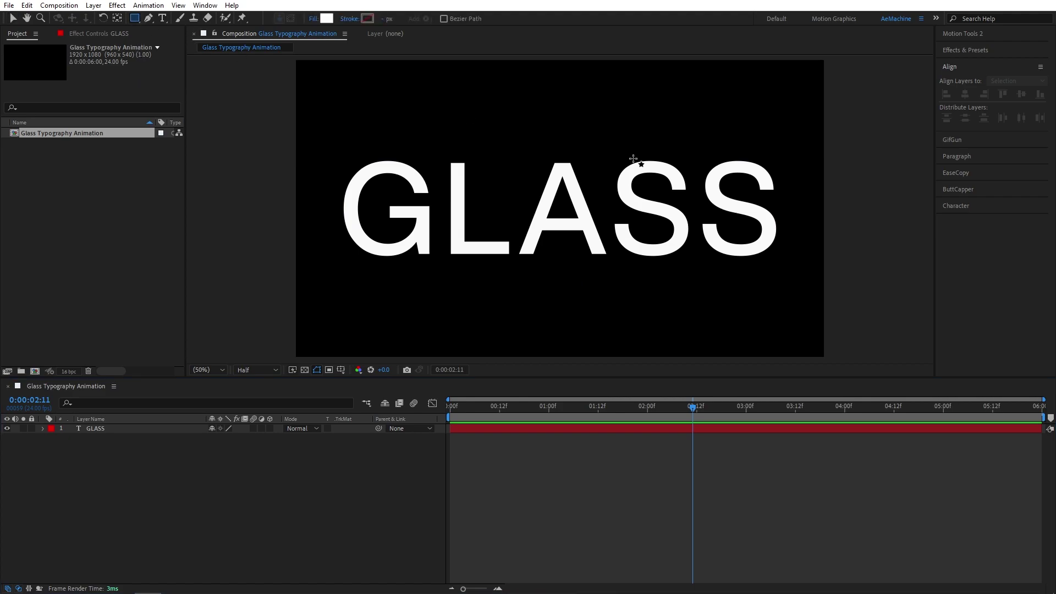
click(350, 20)
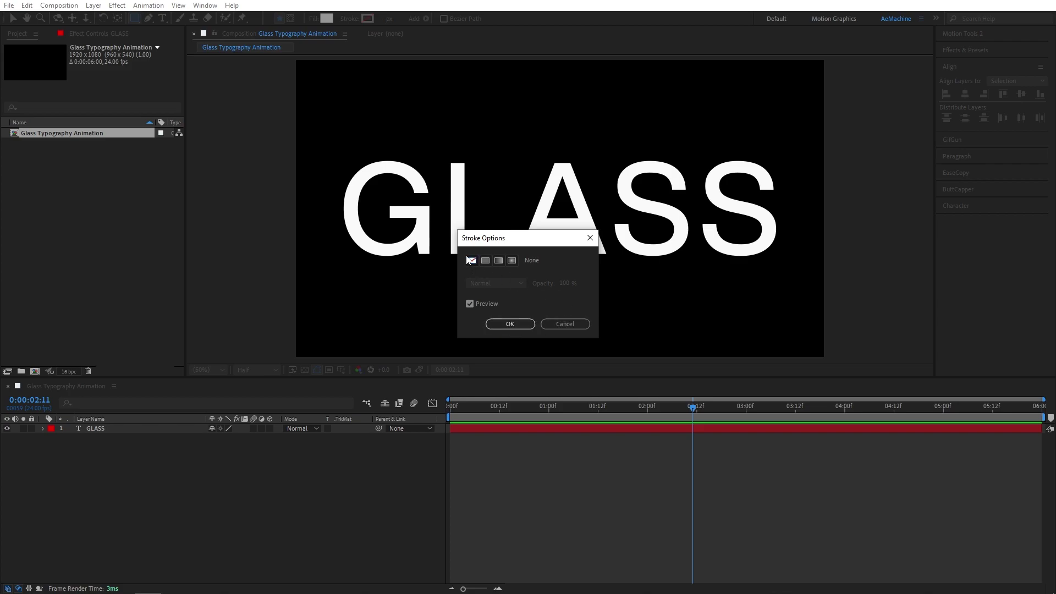
click(510, 324)
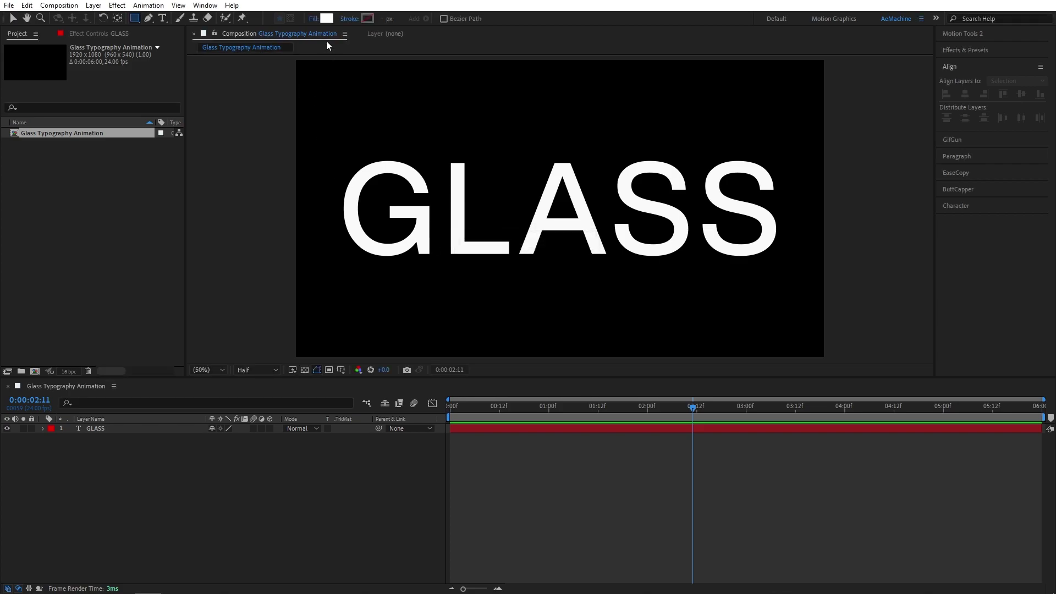
click(326, 18)
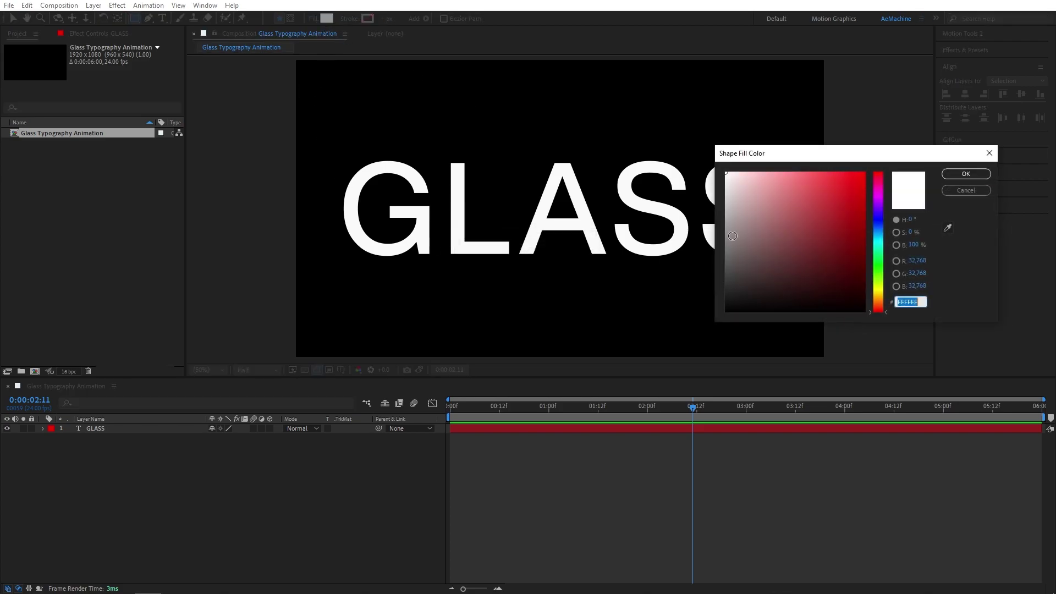
click(966, 174)
Draw a tall thin bar over the A, centre its anchor point, and start renaming it
key(comma)
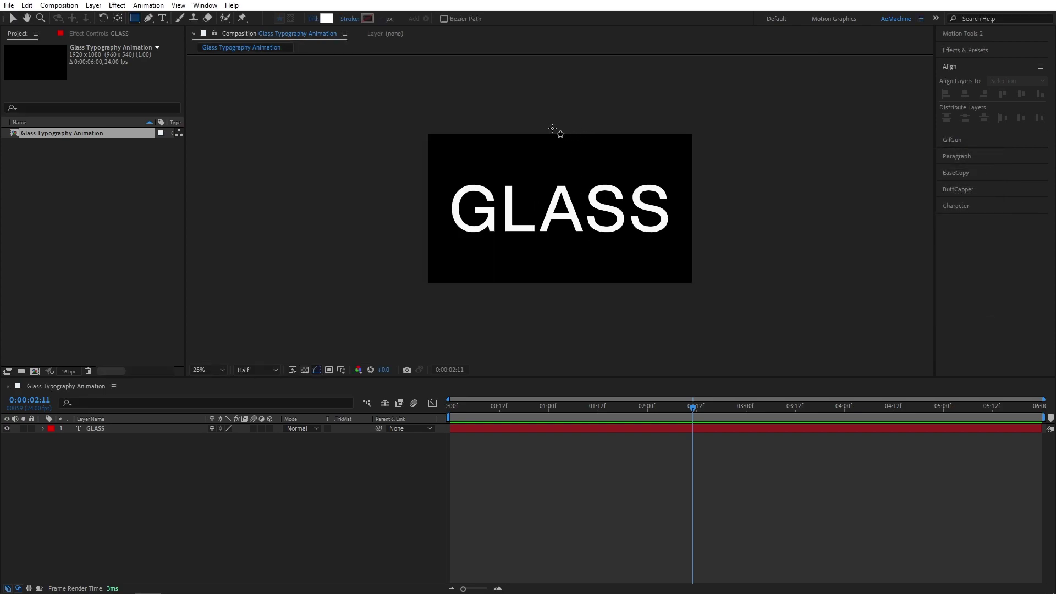
drag(549, 127, 553, 287)
key(period)
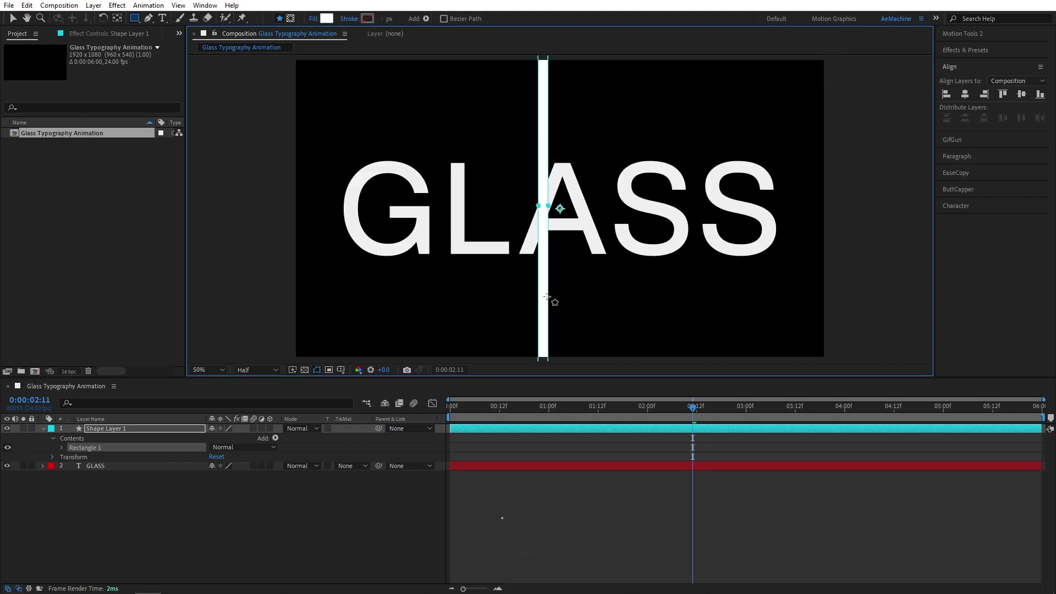
key(ctrl+alt+Home)
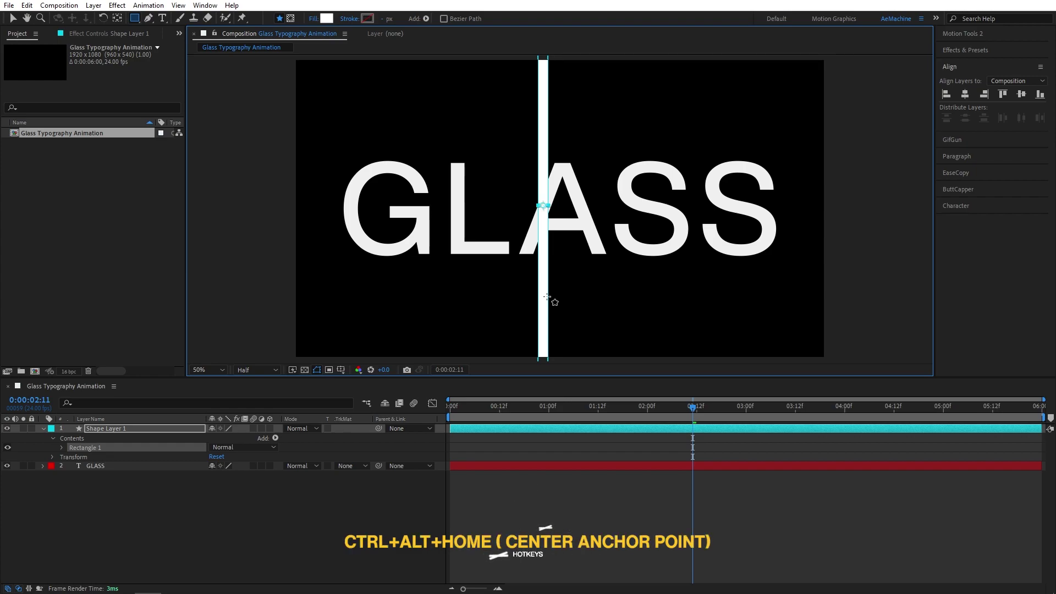
click(111, 493)
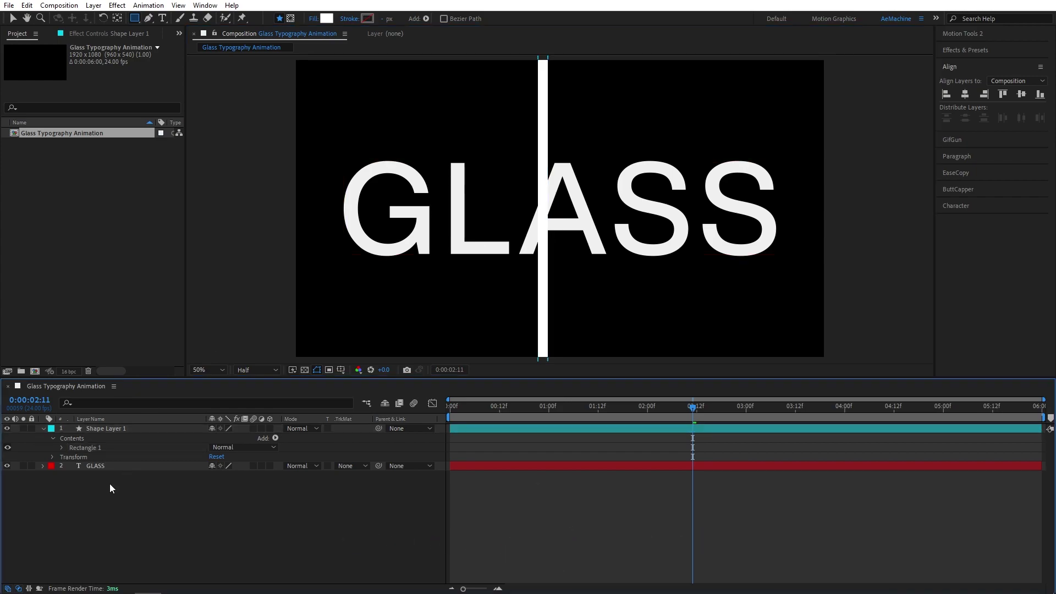
click(105, 430)
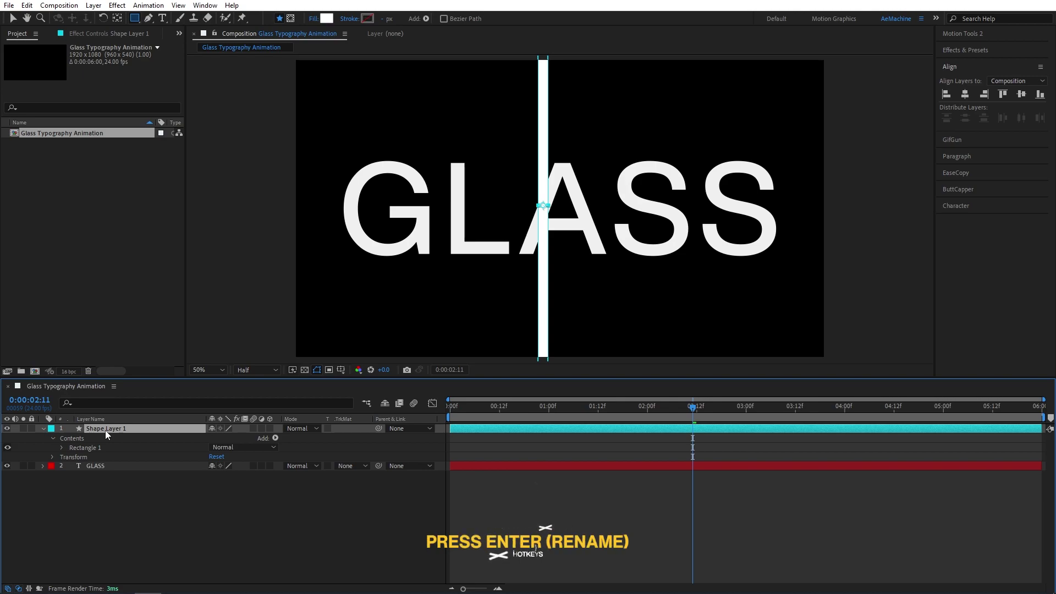
key(Return)
Name the bar layer 'Glass Lines' and add a Repeater to its contents
text(Glass Lines)
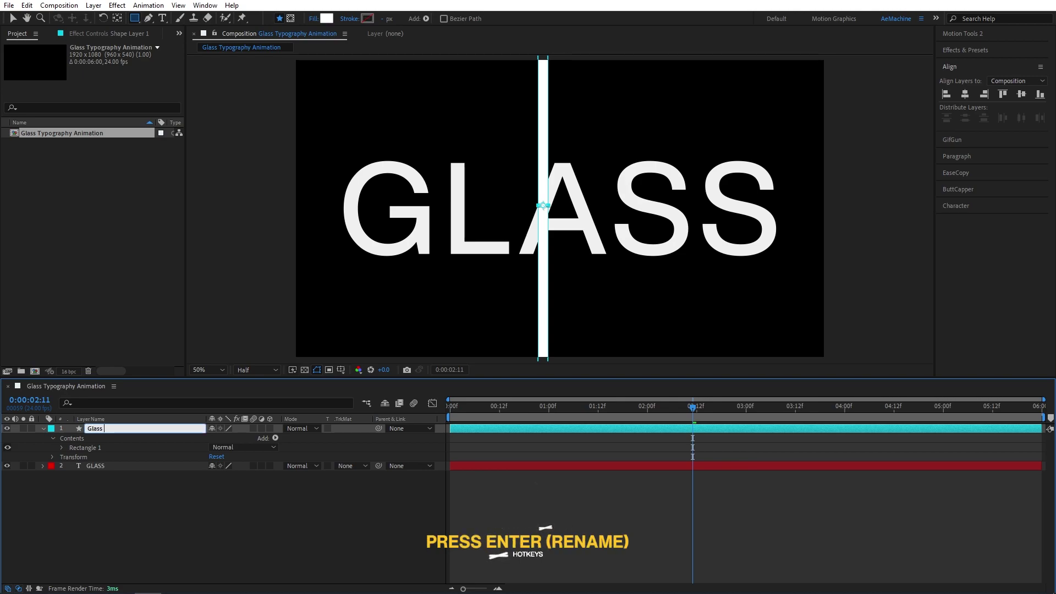
key(Return)
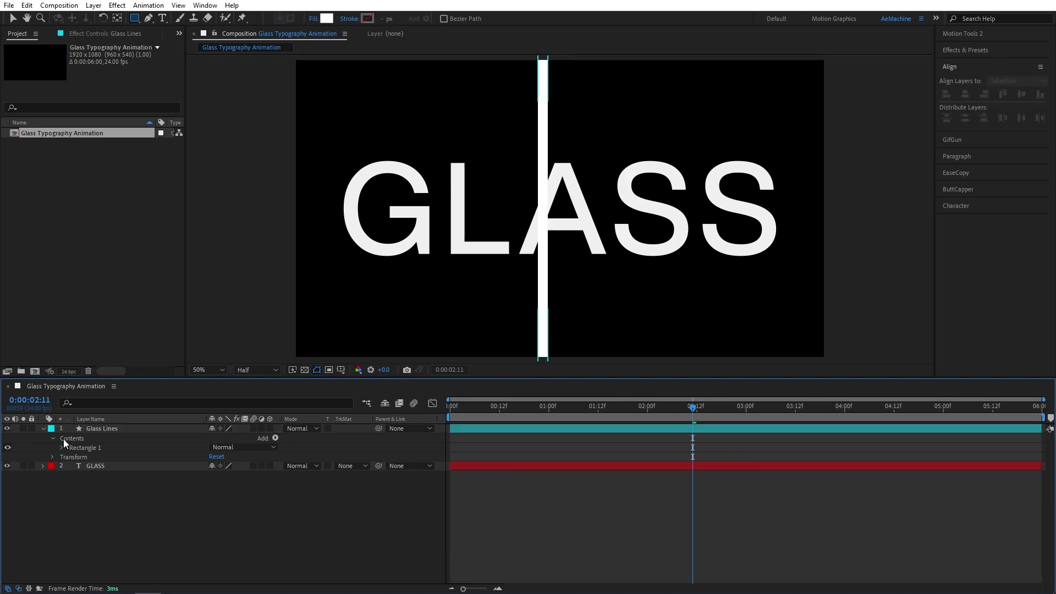
click(69, 438)
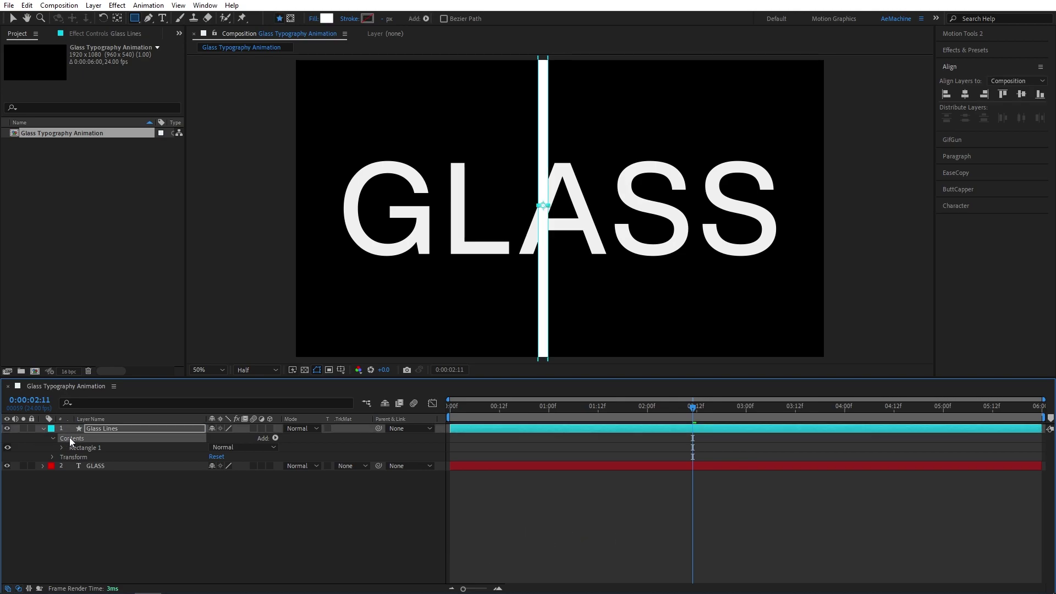
click(274, 438)
click(324, 355)
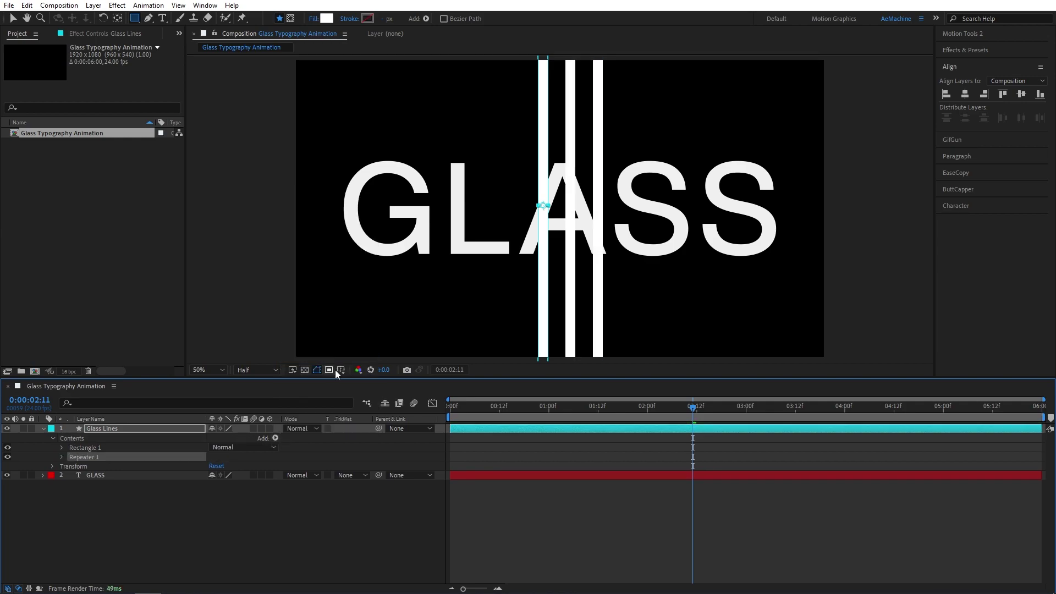
click(60, 457)
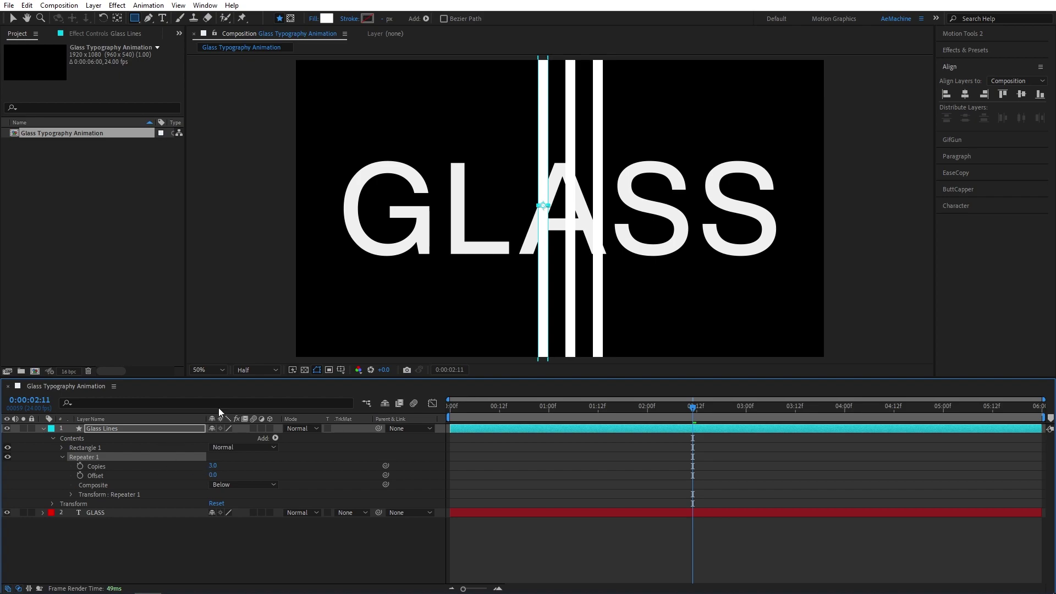
Move the Glass Lines bars left over the G
click(102, 430)
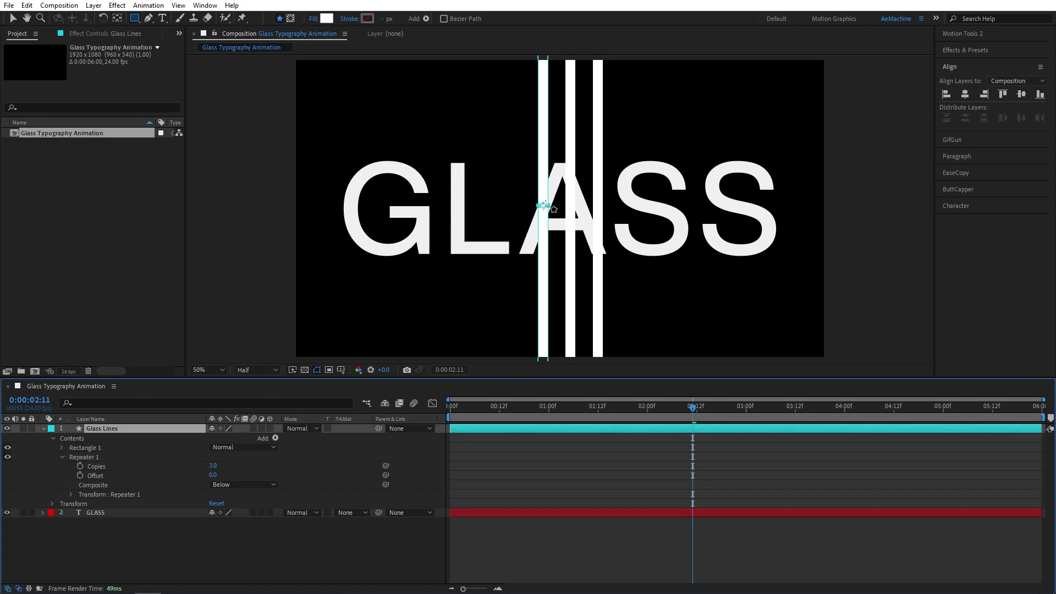
click(13, 18)
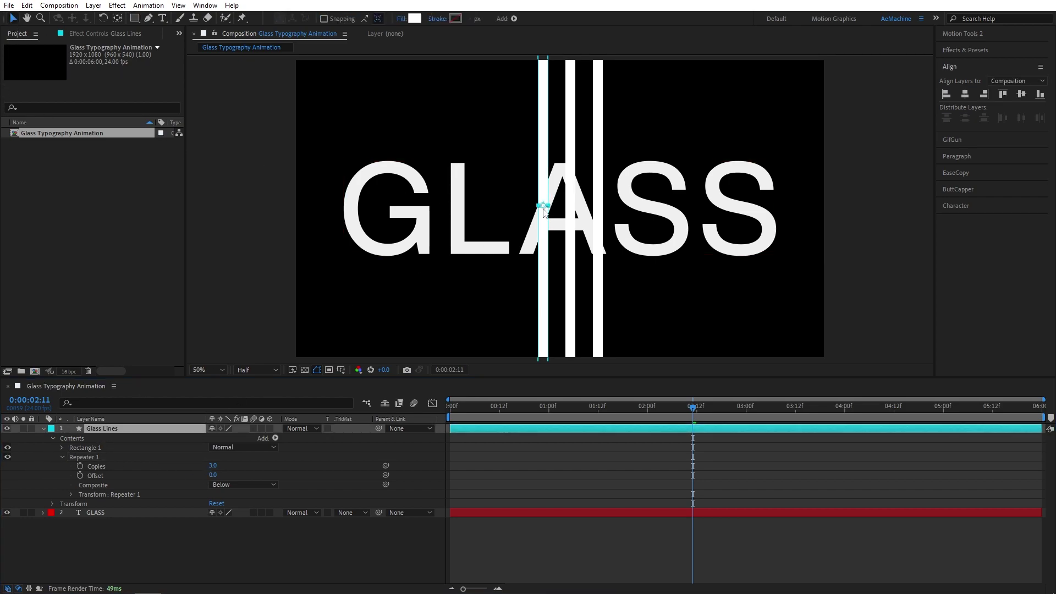
drag(539, 213, 263, 213)
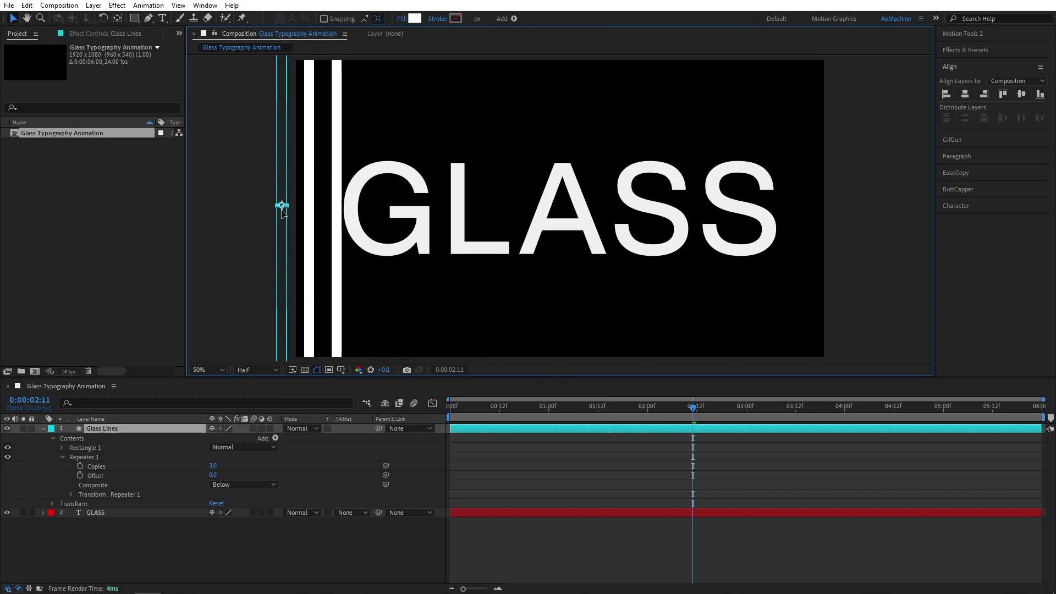
Set the Repeater offset to 60.9 and add copies until lines cover the frame
key(comma)
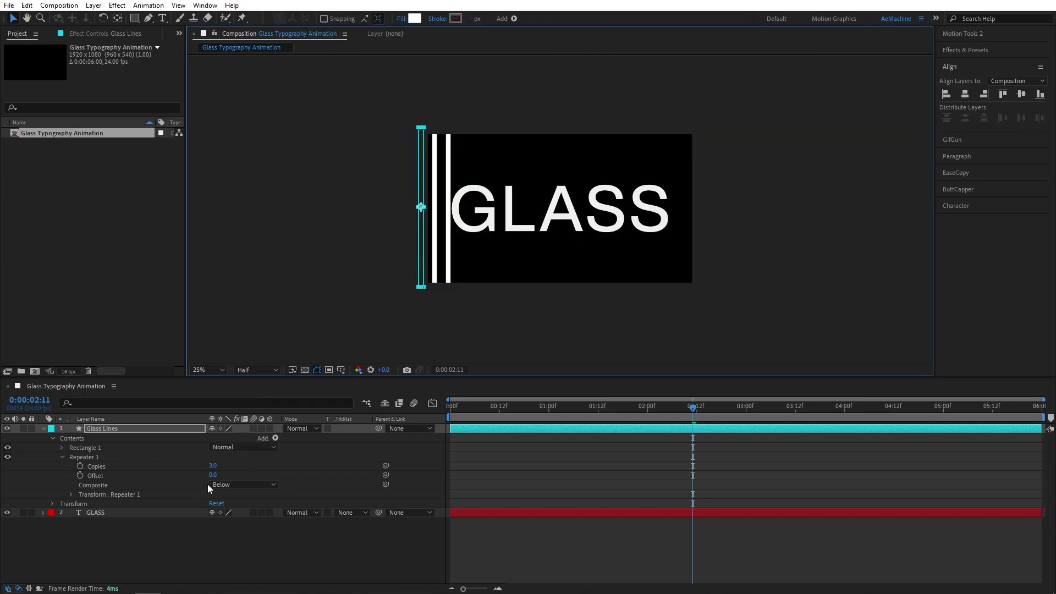
click(70, 494)
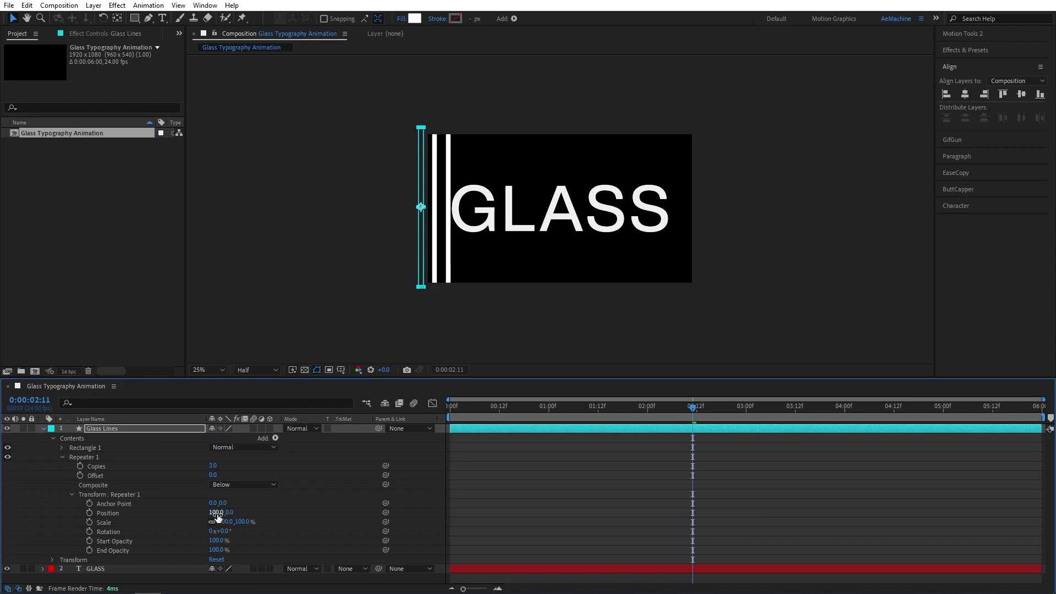
drag(215, 515, 4, 517)
drag(421, 207, 425, 210)
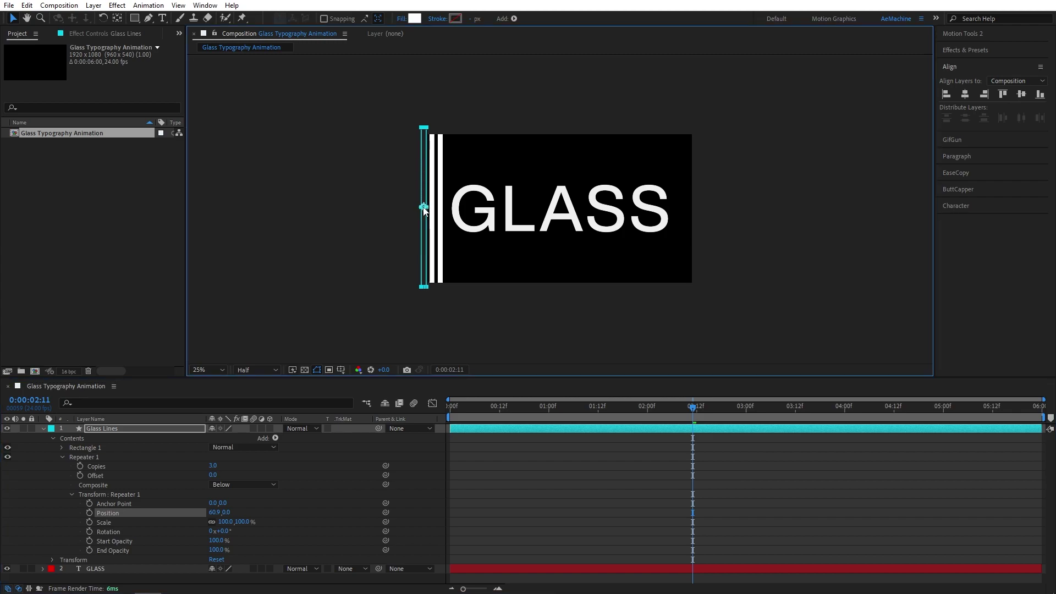
drag(214, 466, 247, 462)
key(period)
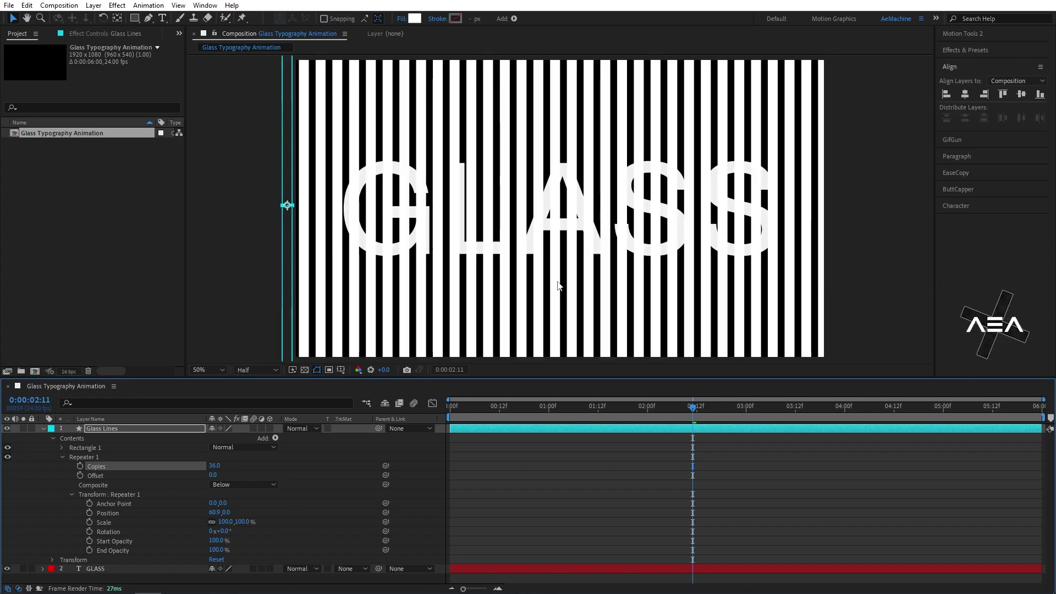
Collapse Glass Lines and switch it to an adjustment layer
click(43, 428)
click(107, 428)
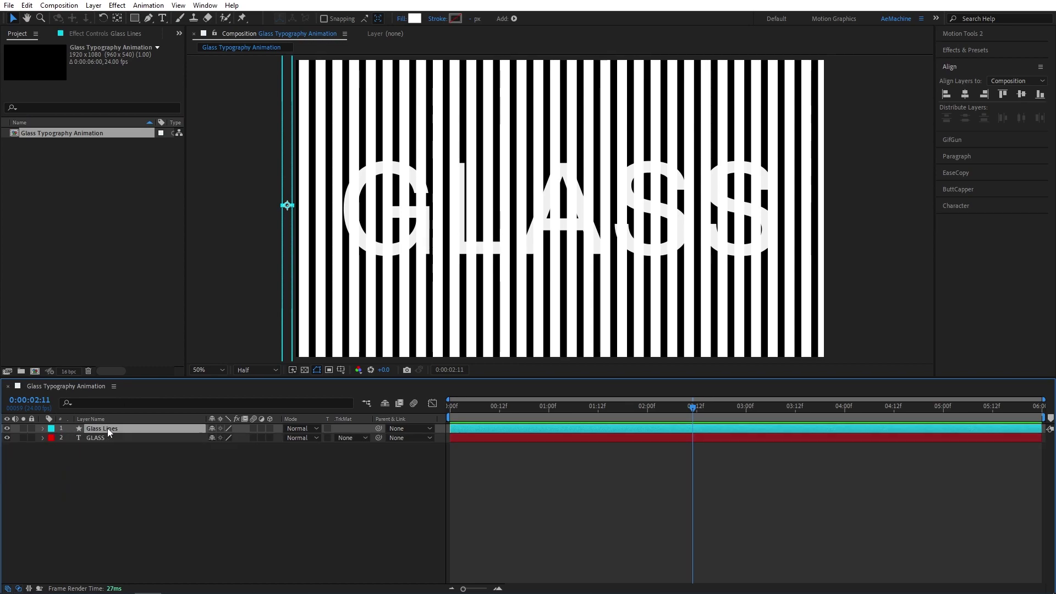
click(262, 428)
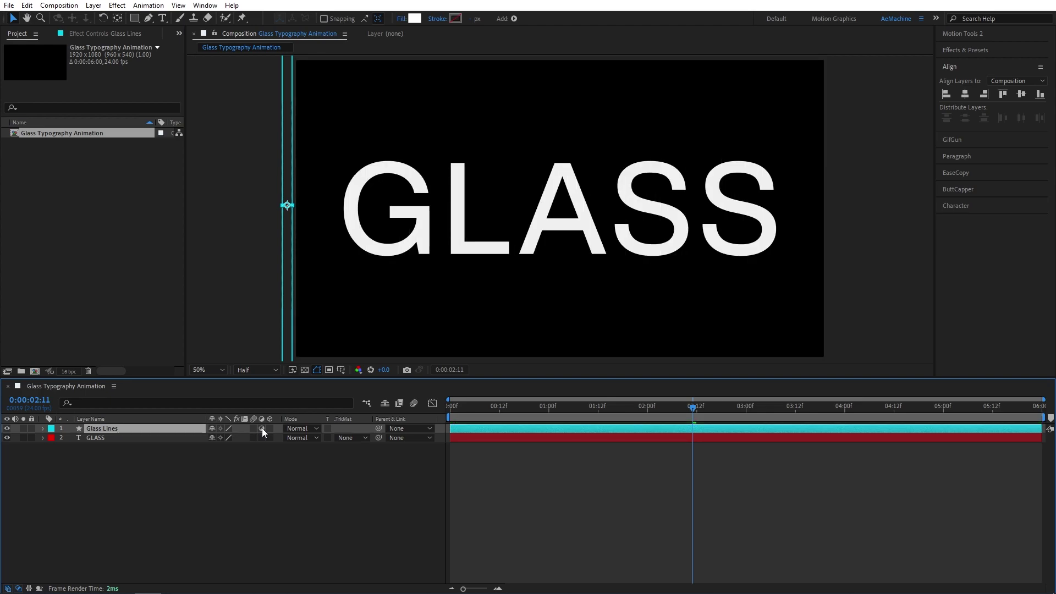
click(239, 472)
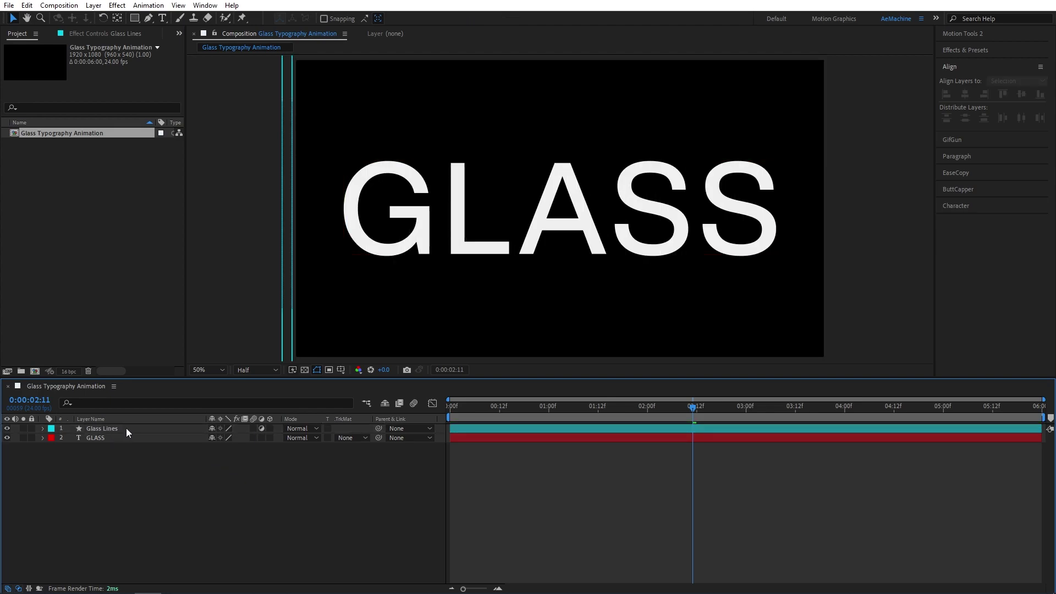
Open the Effects & Presets panel and clear its search field
click(130, 428)
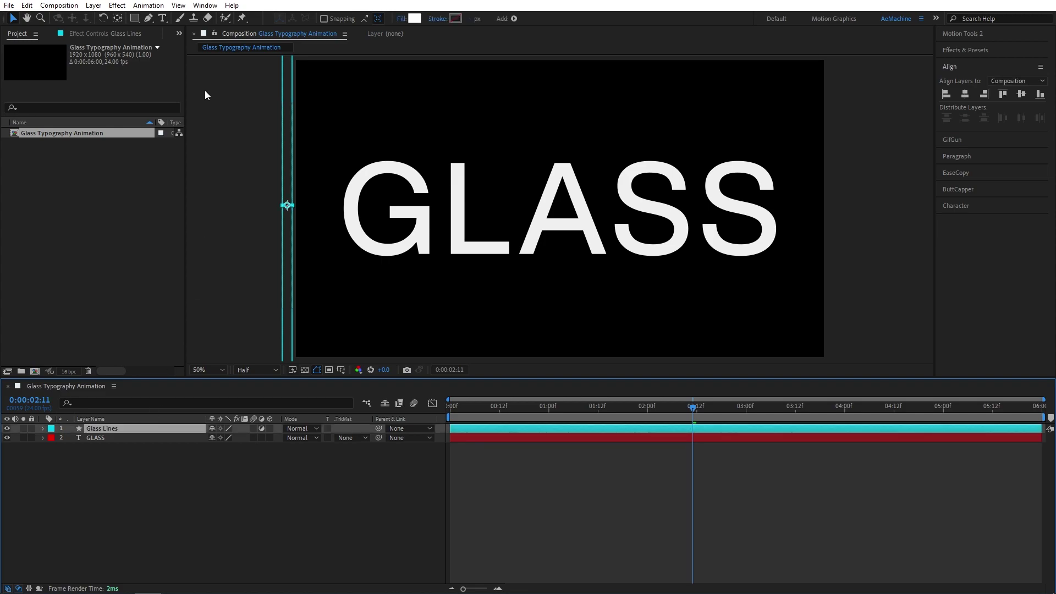
click(205, 6)
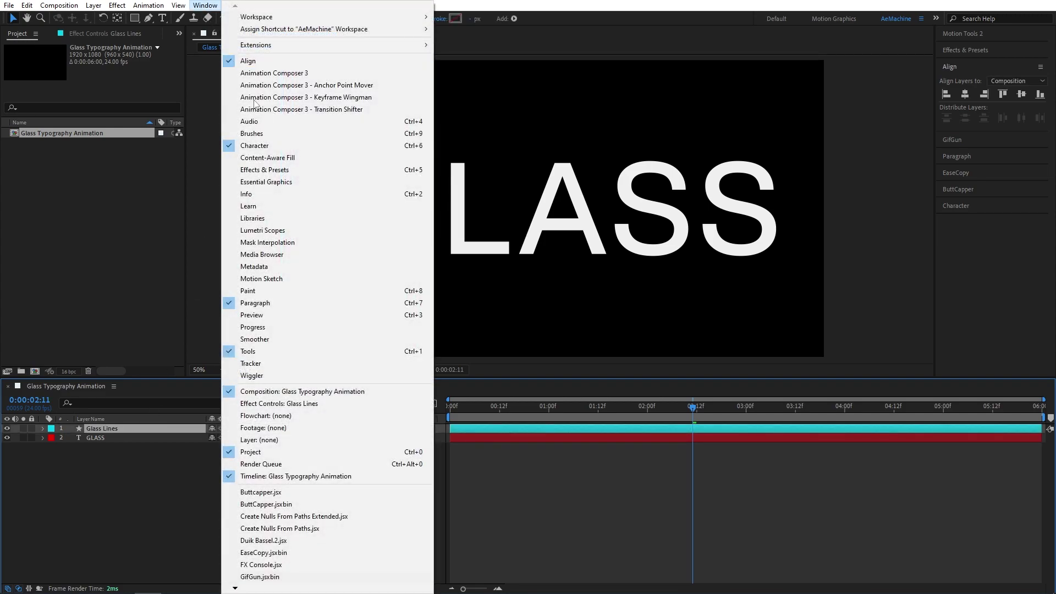
click(259, 174)
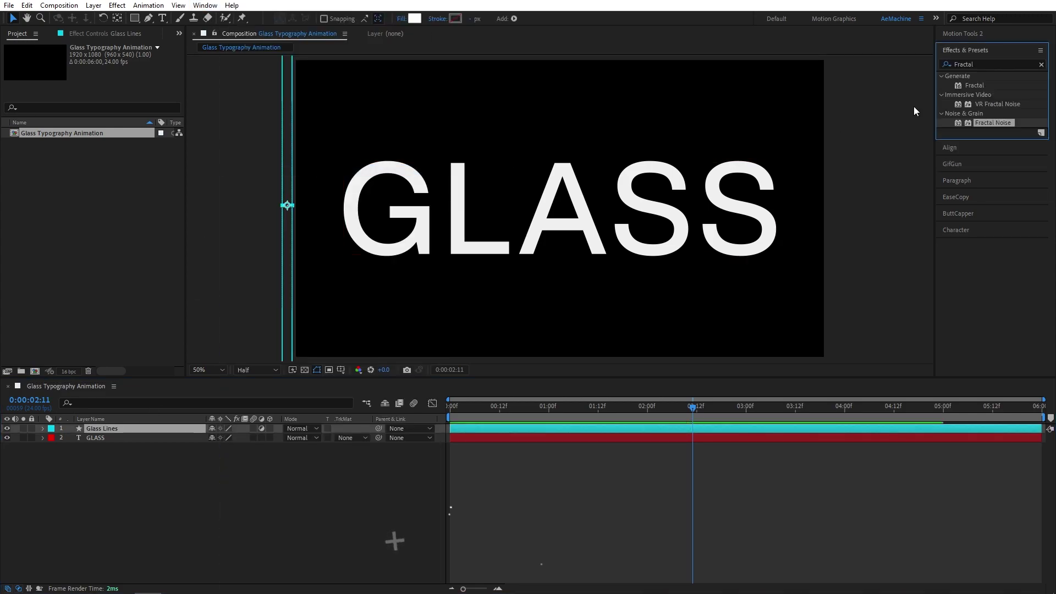
click(939, 66)
key(BackSpace)
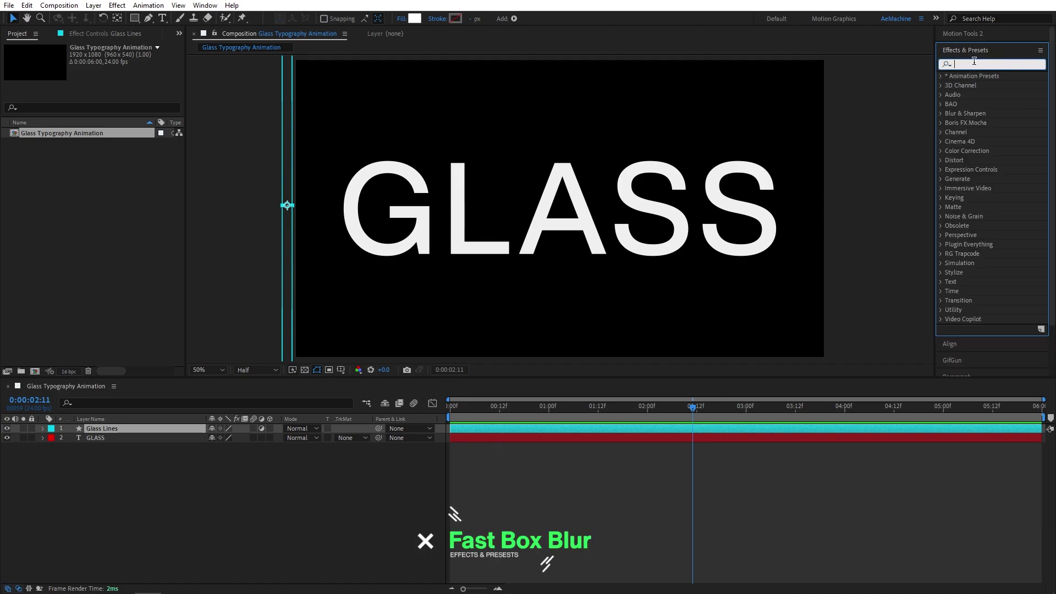
Search 'fast' and apply Fast Box Blur to the Glass Lines layer
text(fast)
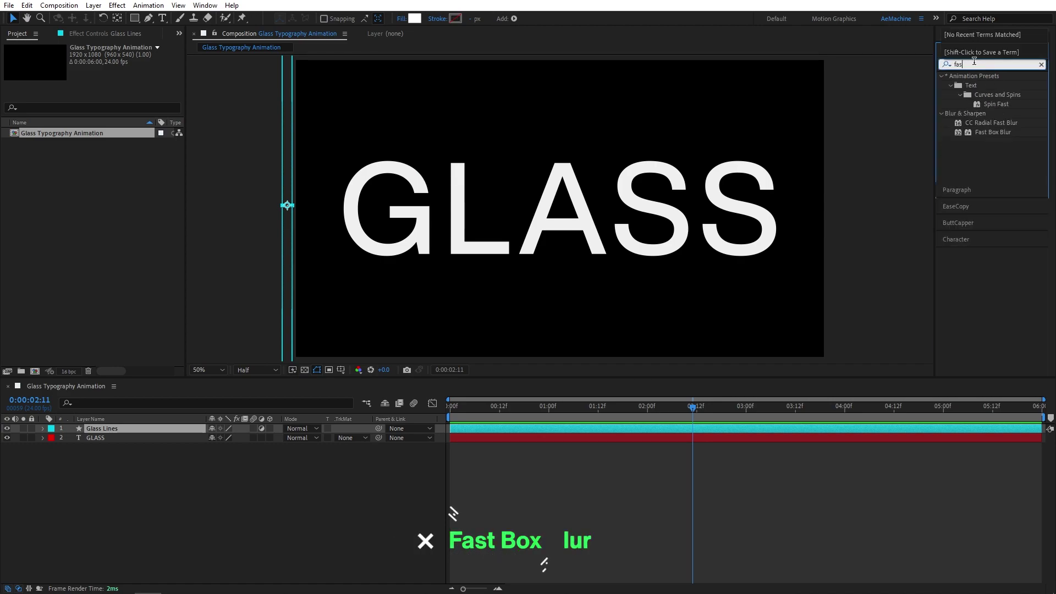
double_click(1002, 132)
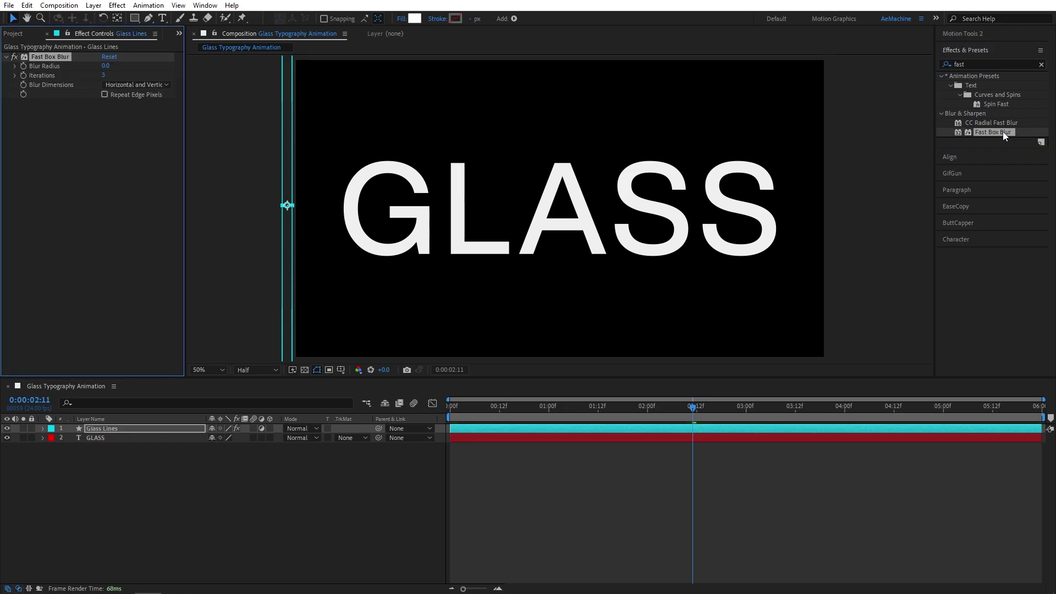
drag(1002, 131, 688, 231)
drag(444, 201, 194, 143)
Set Fast Box Blur to radius 60, 1 iteration, vertical blur dimensions
click(106, 67)
text(6)
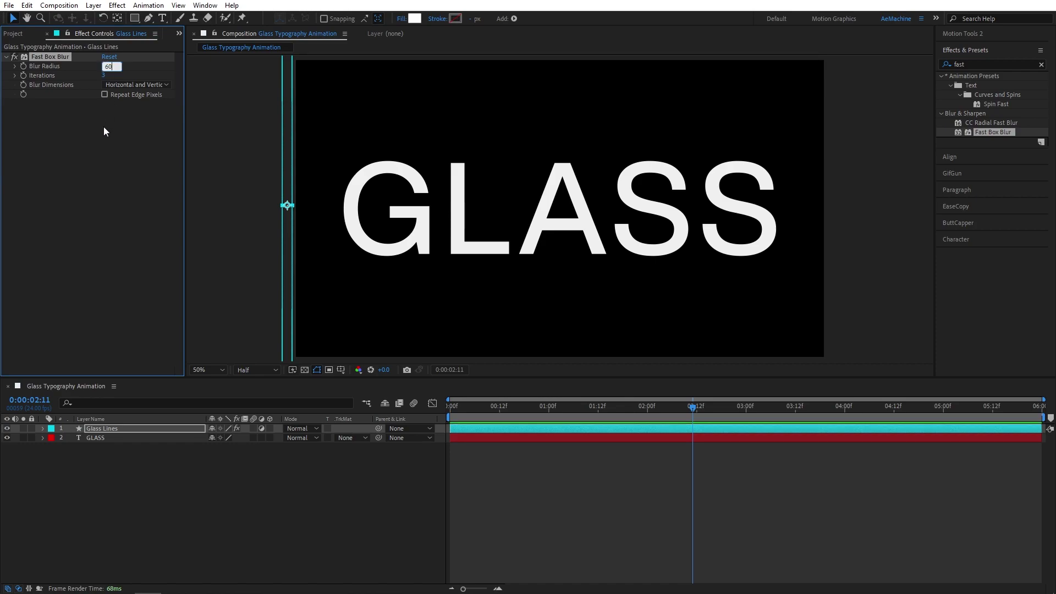
text(0)
key(Return)
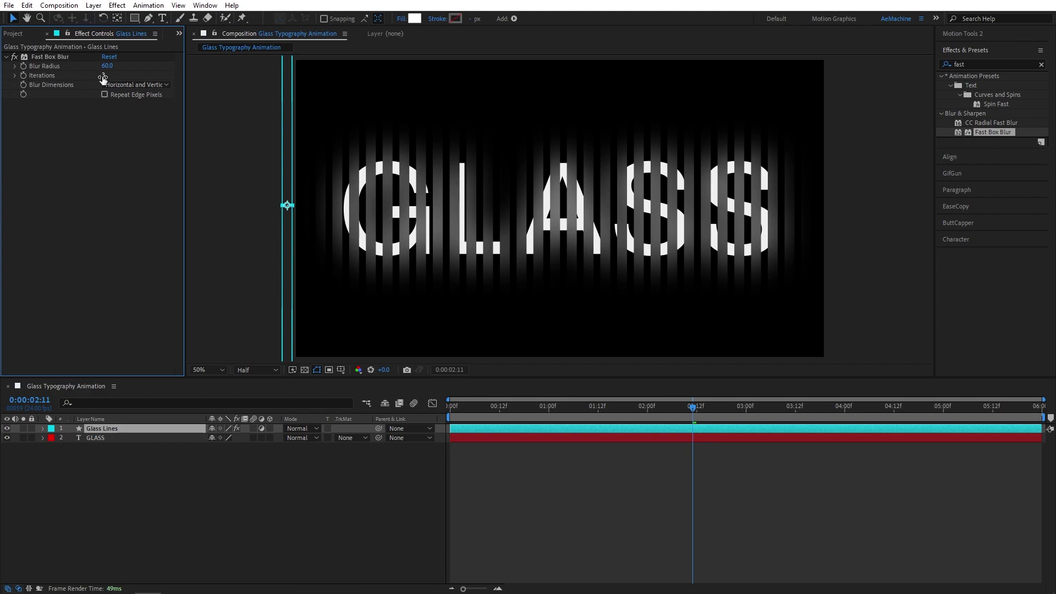
click(102, 77)
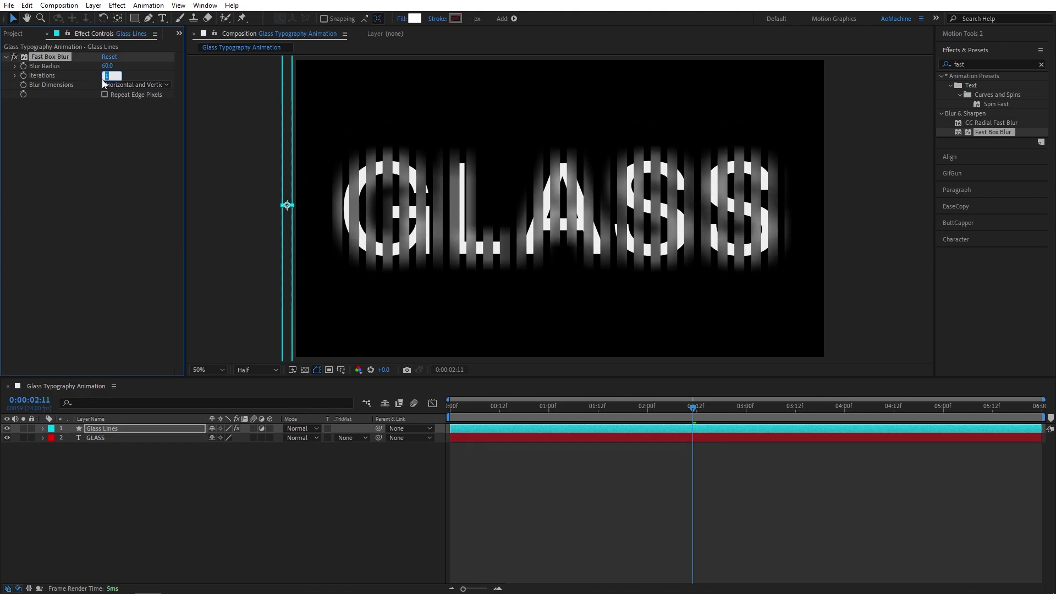
click(98, 183)
drag(103, 77, 99, 78)
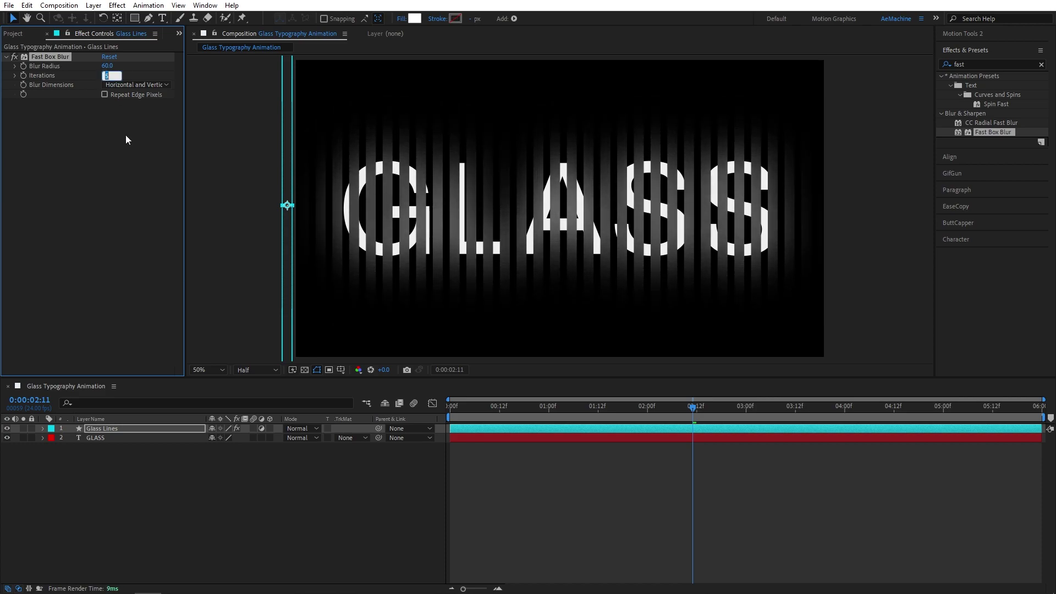
click(125, 171)
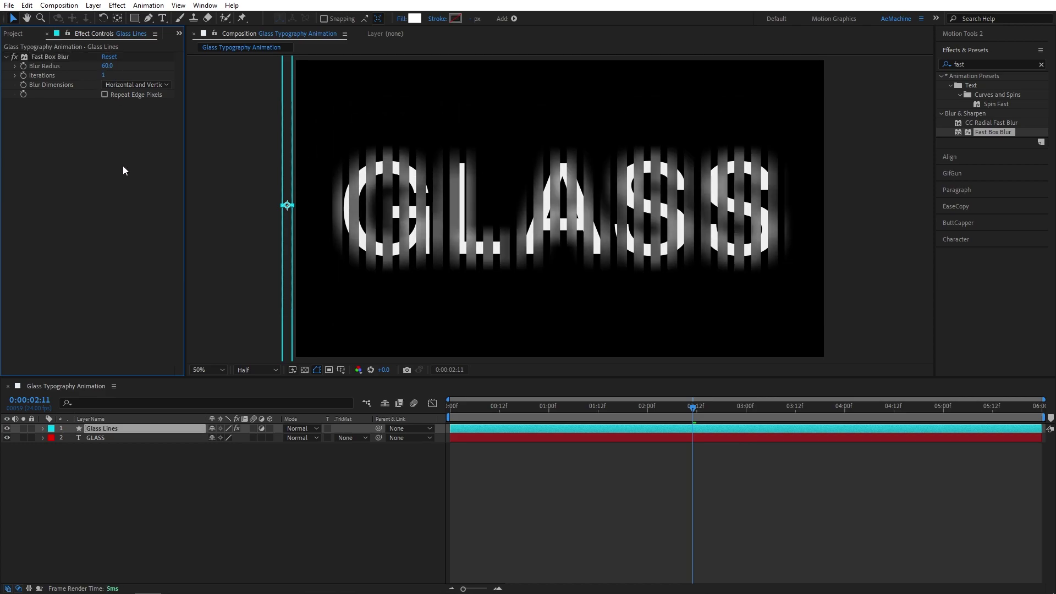
click(147, 84)
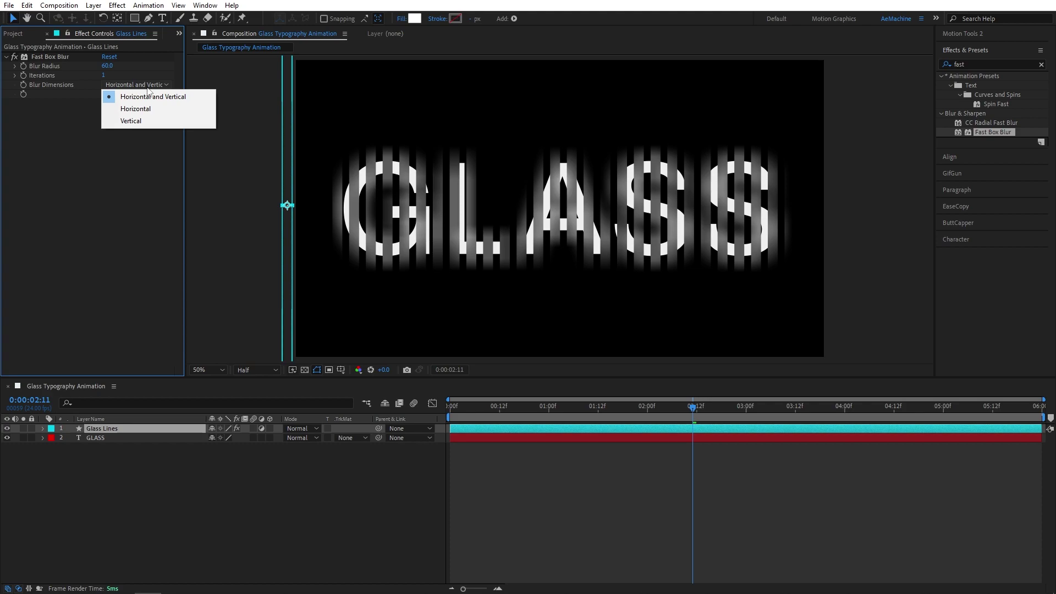
click(153, 121)
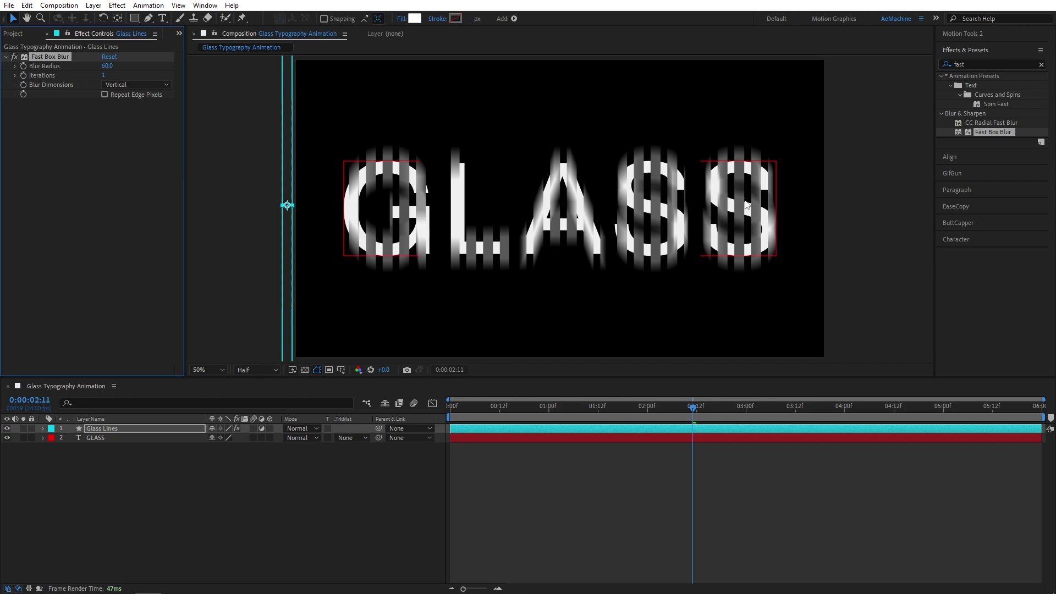
Inspect the blurred GLASS letters at 100% zoom, then zoom back out
key(slash)
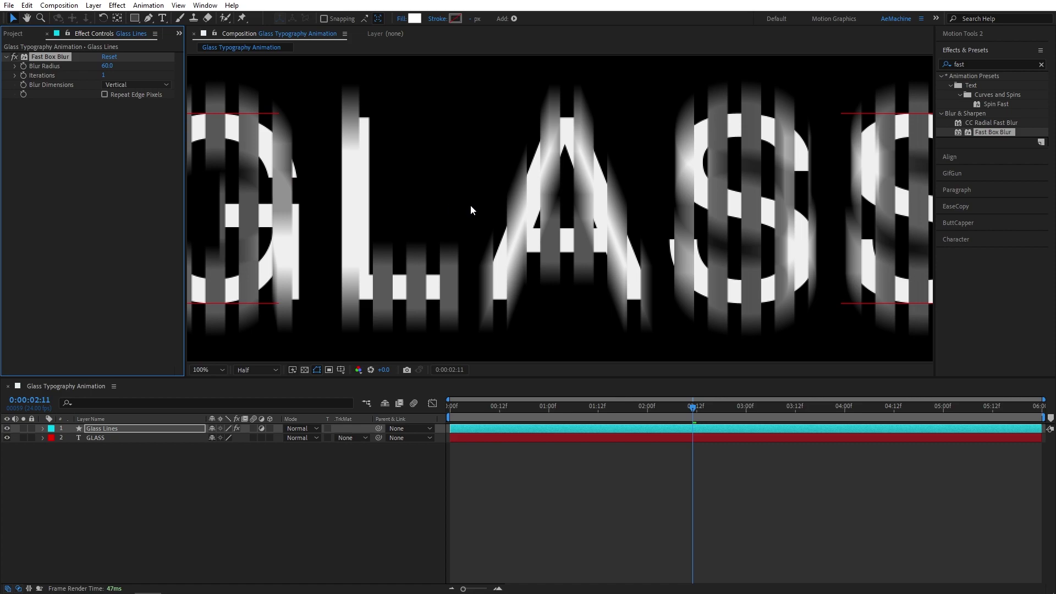
scroll(568, 209, down, 2)
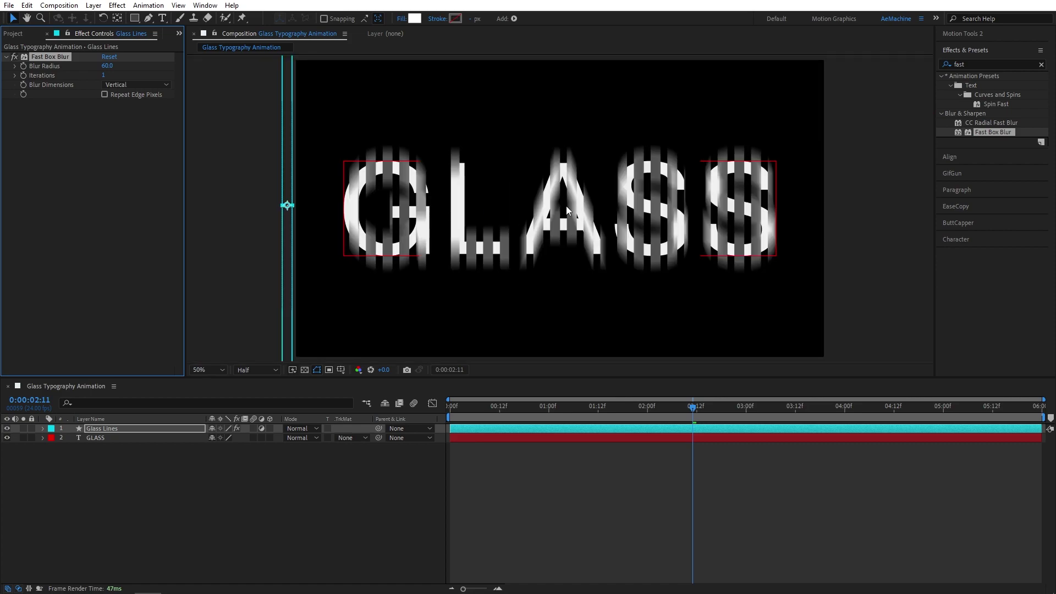
key(slash)
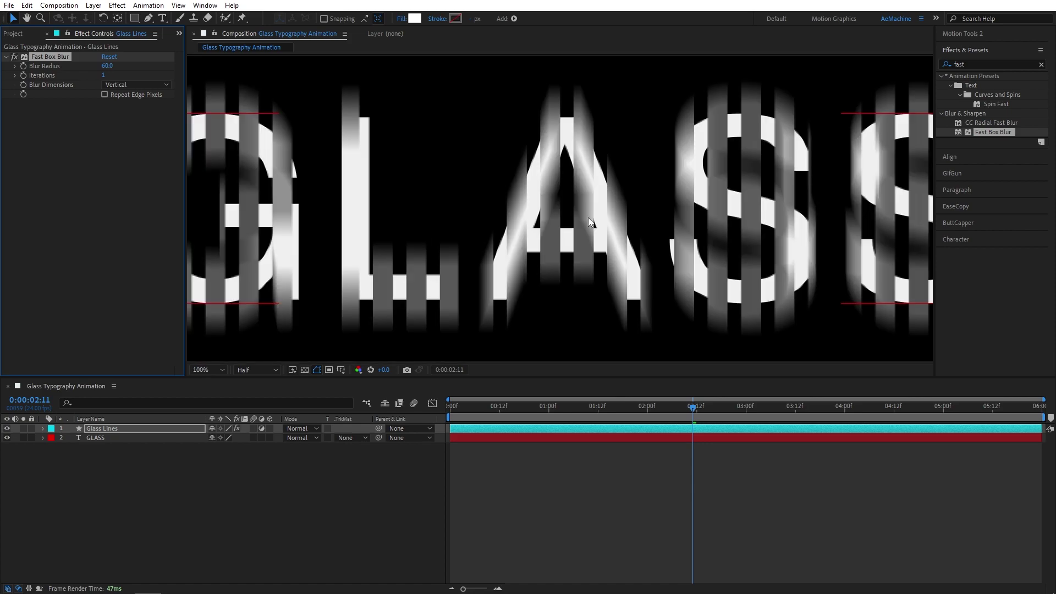
drag(433, 241, 363, 237)
drag(566, 235, 694, 241)
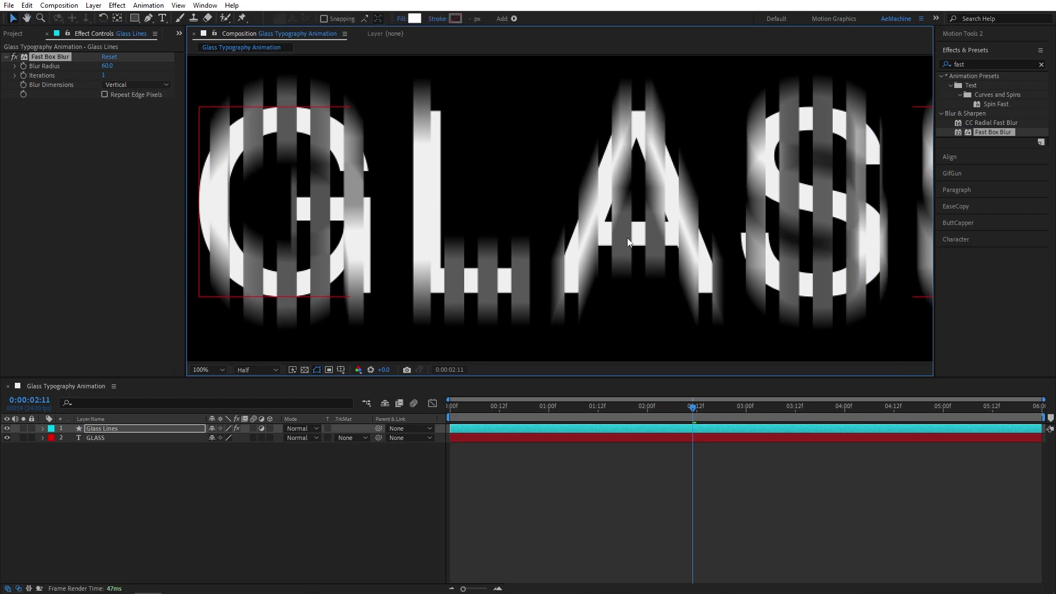
key(comma)
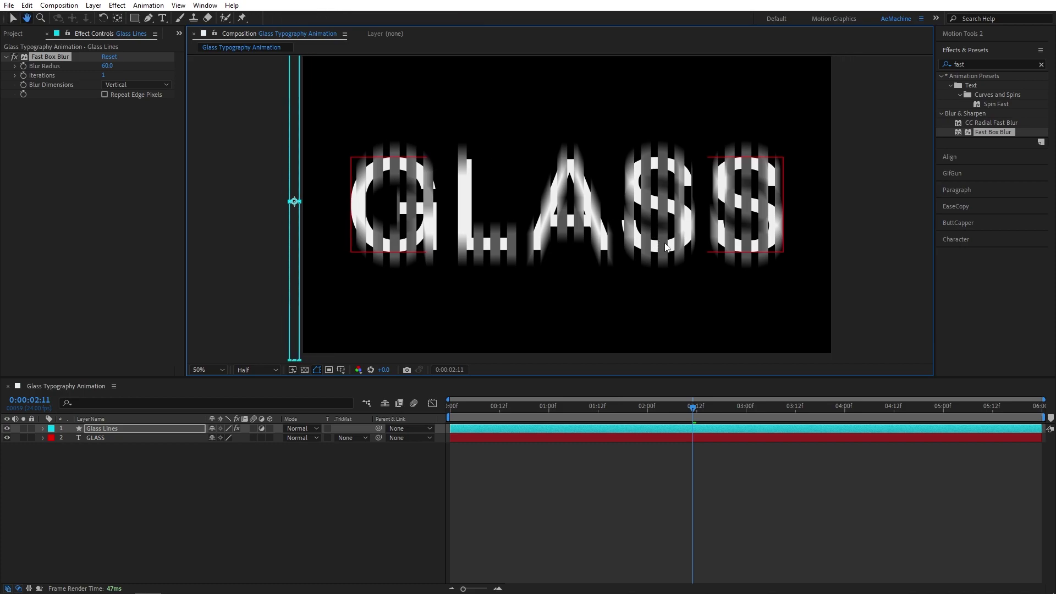
Create a new solid layer named 'Fractal Noise'
right_click(97, 460)
mouse_move(172, 325)
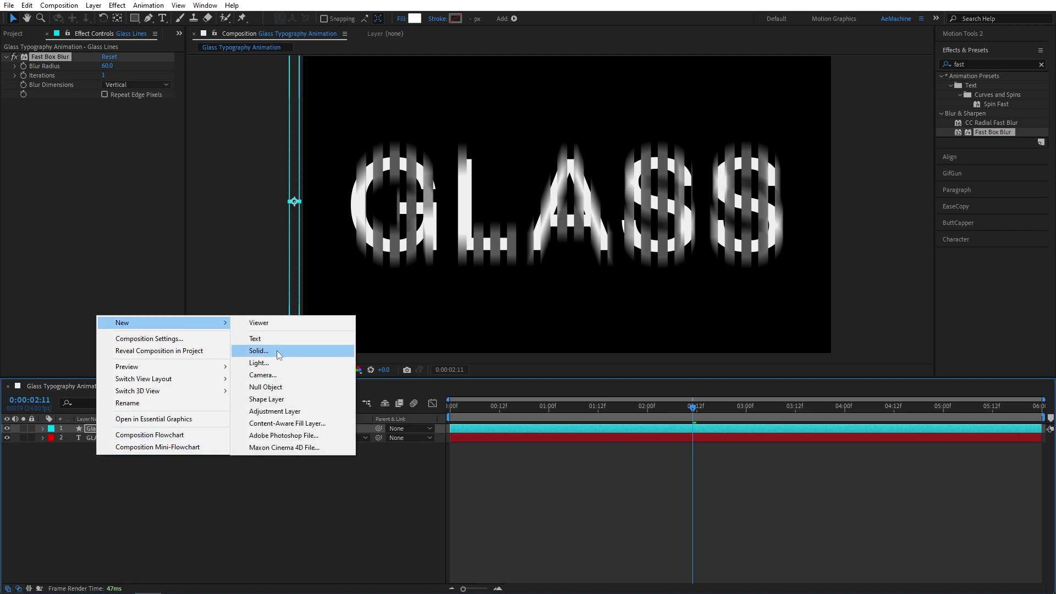
click(258, 351)
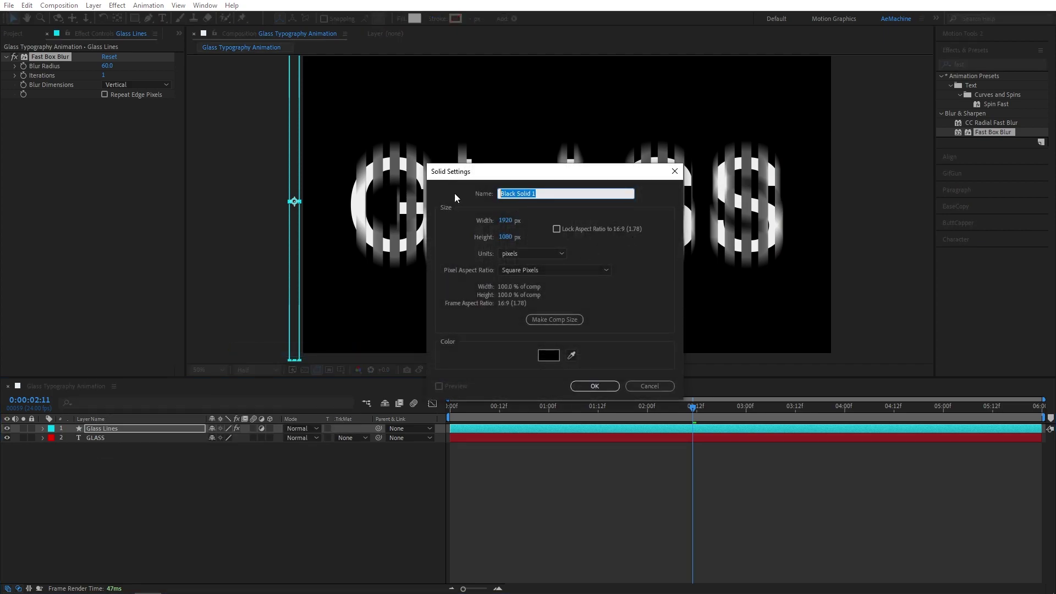
text(Fractal Noise)
key(Return)
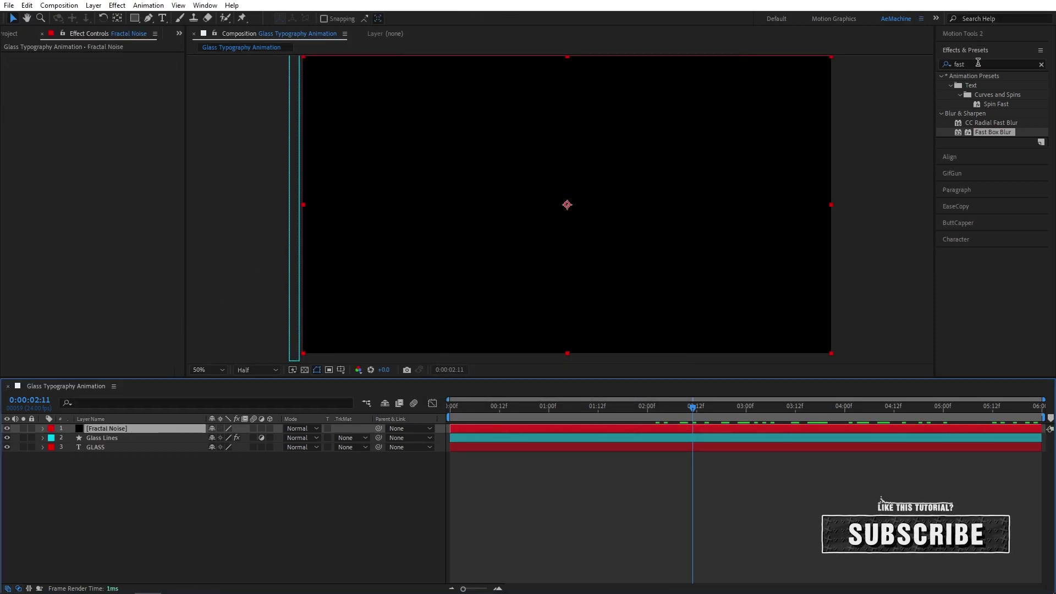
Apply the Fractal Noise effect with Contrast 1255 and Brightness 250
key(ctrl+5)
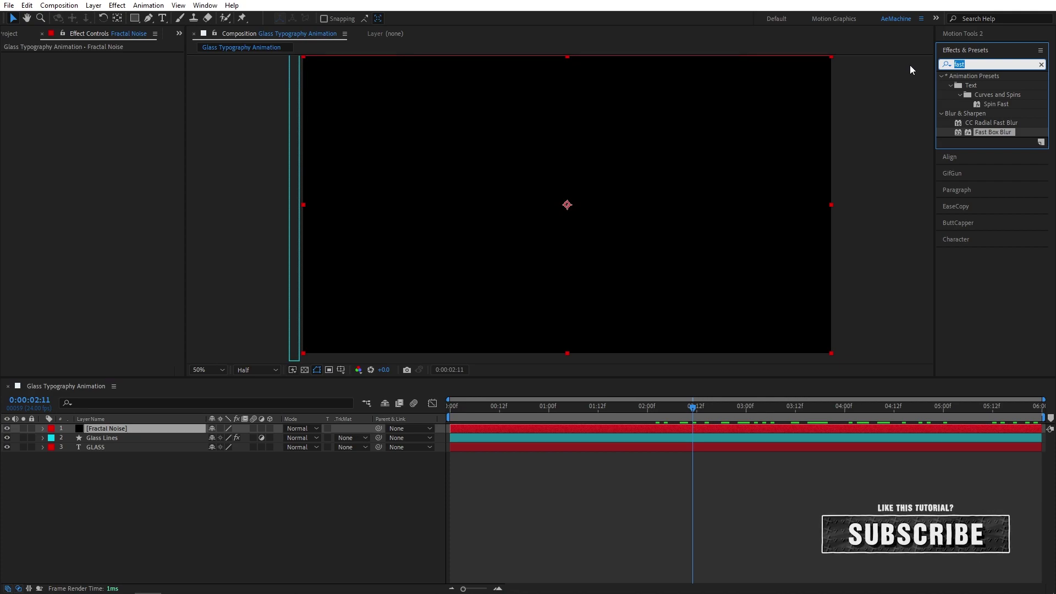
text(Fract)
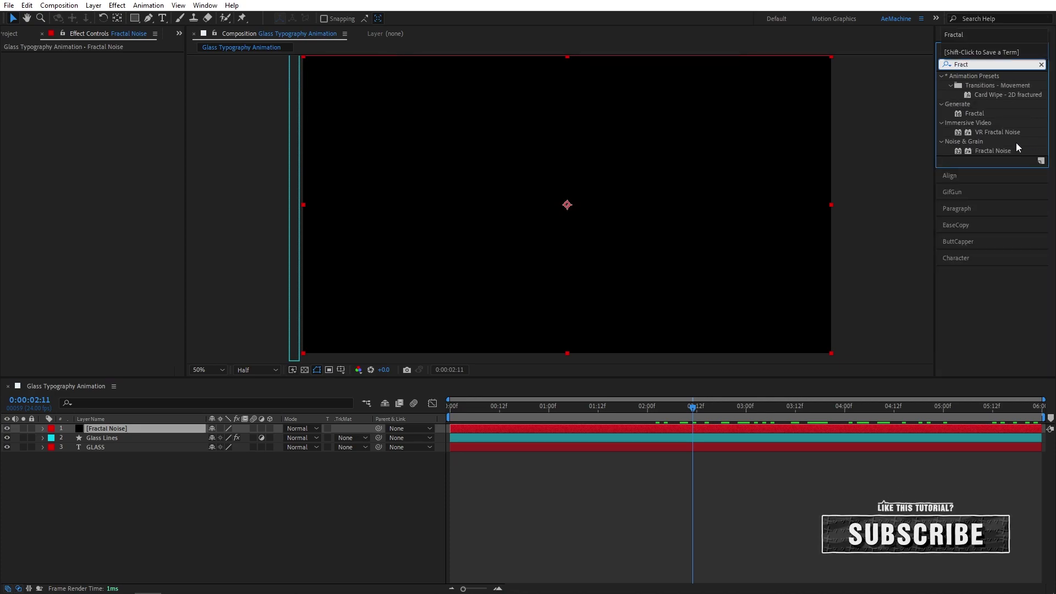
double_click(995, 151)
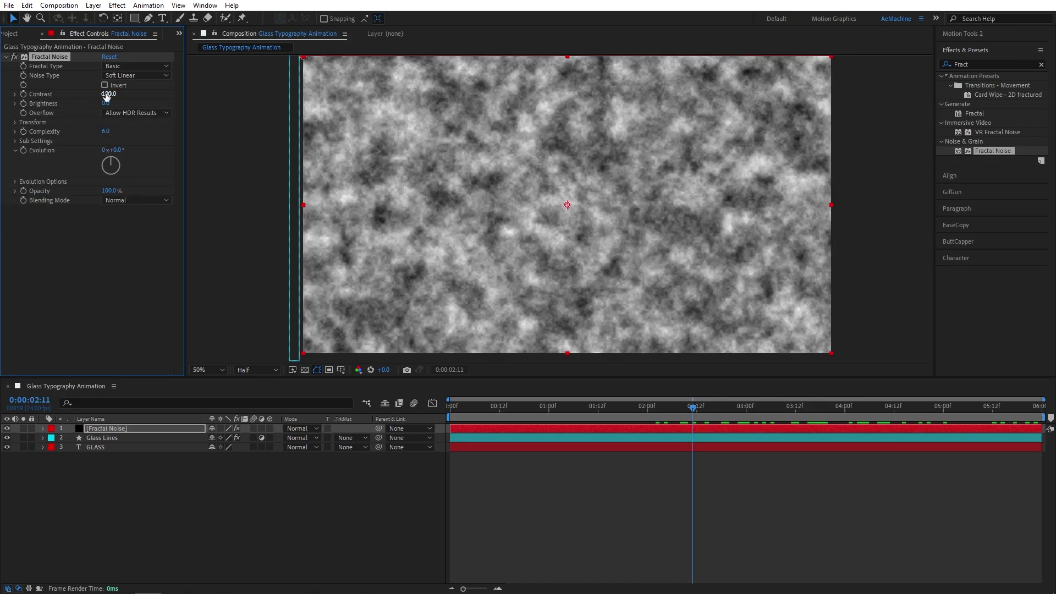
drag(107, 97, 785, 126)
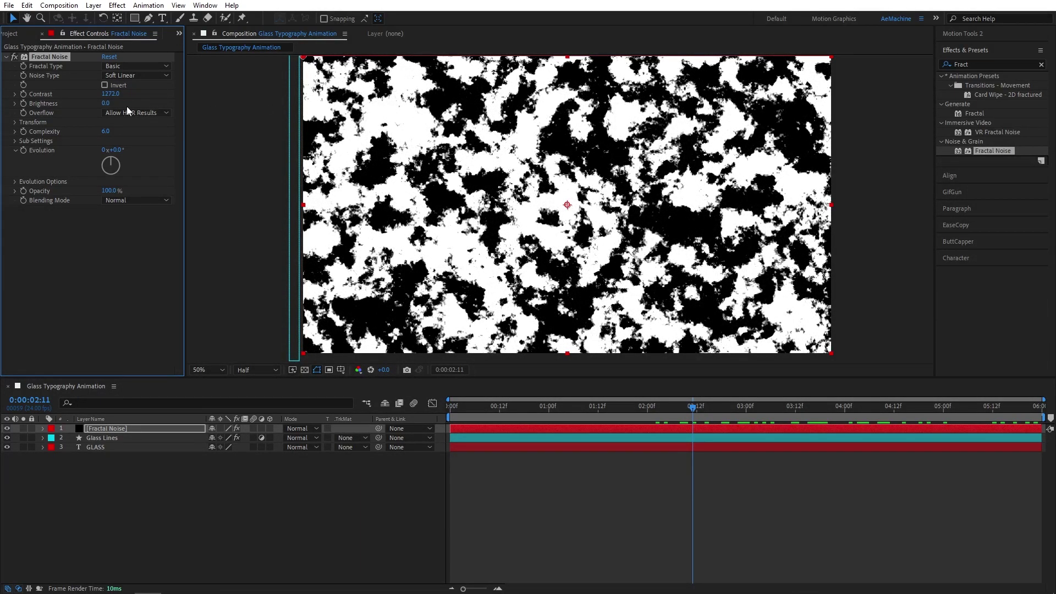
drag(114, 98, 277, 113)
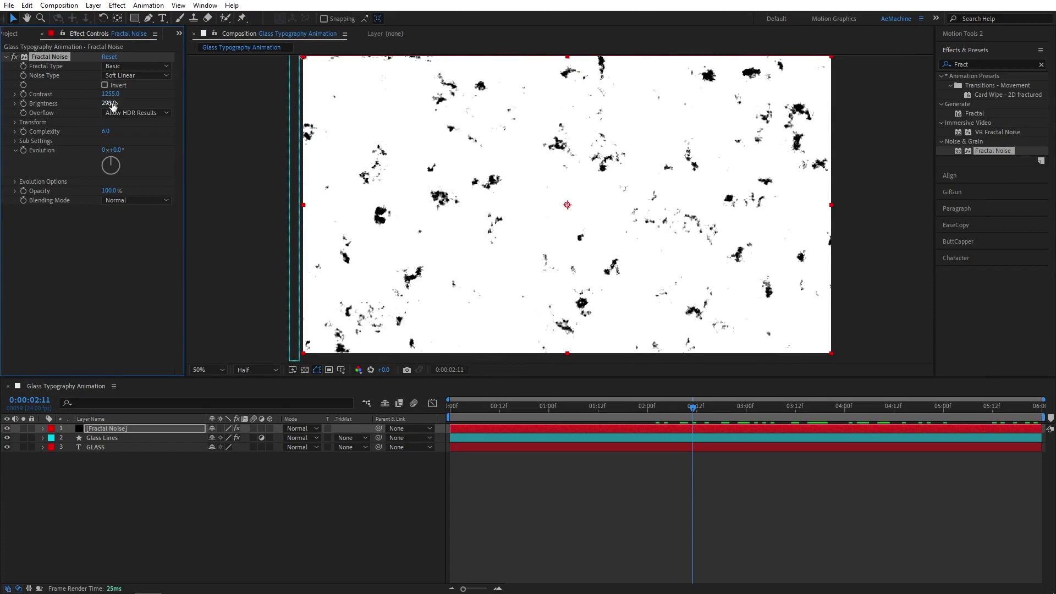
drag(111, 103, 90, 113)
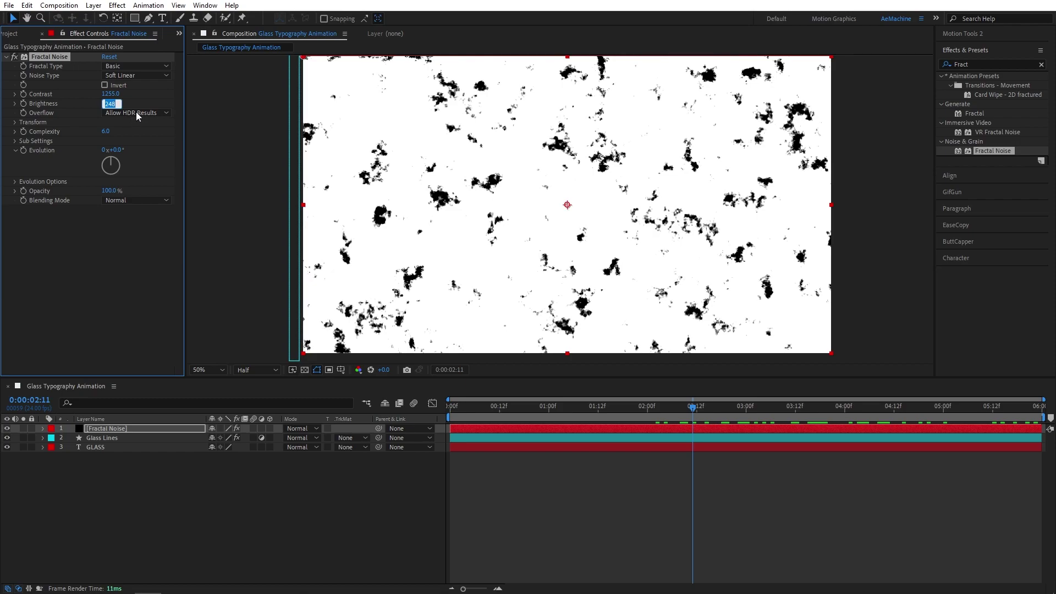
text(250)
key(Return)
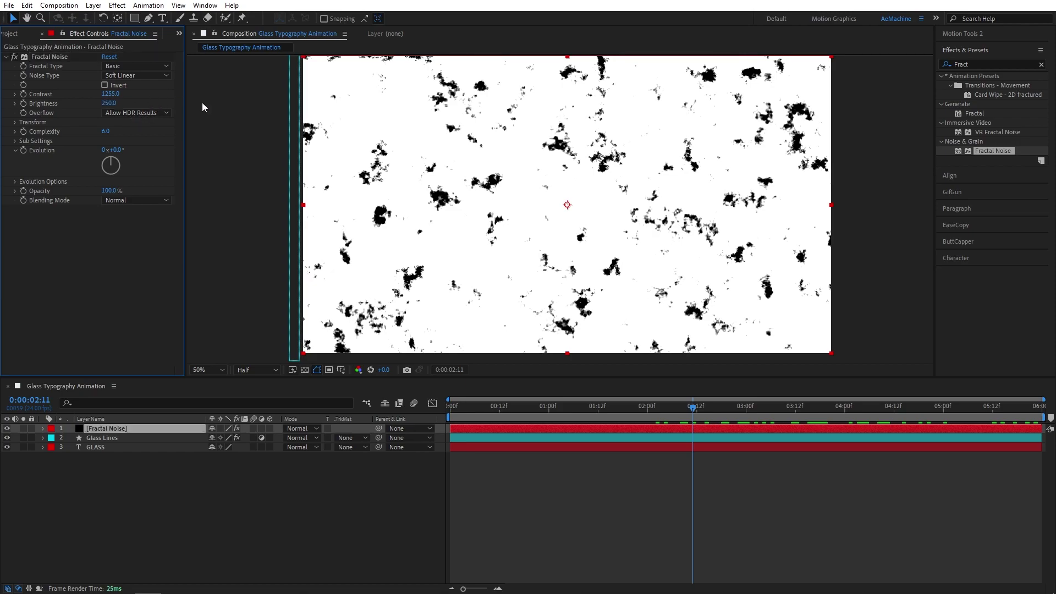
Hide the Fractal Noise layer and move it below GLASS as layer 3
click(209, 470)
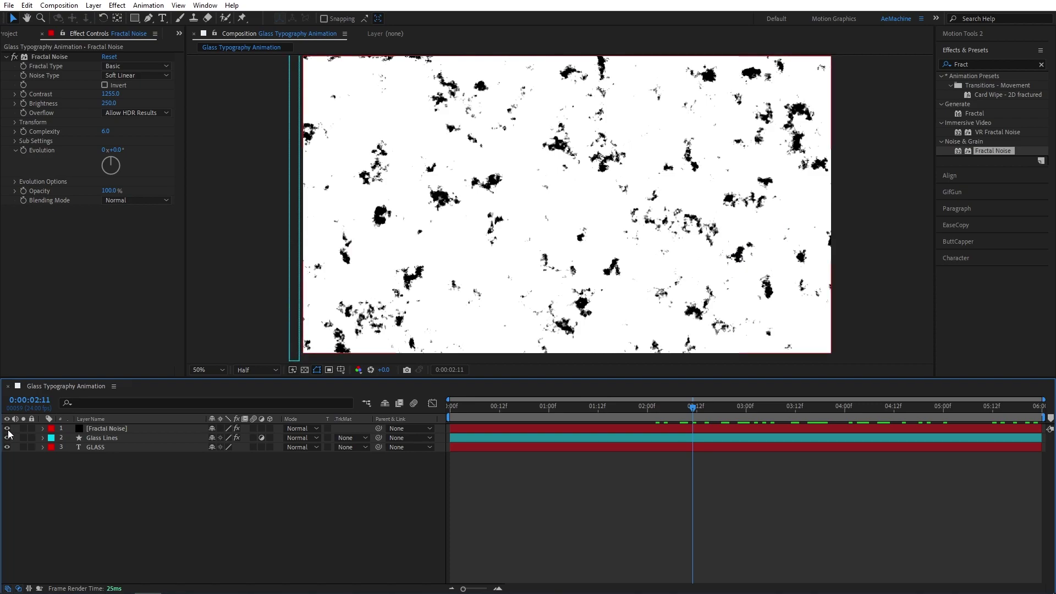
click(7, 428)
drag(110, 428, 120, 500)
click(130, 485)
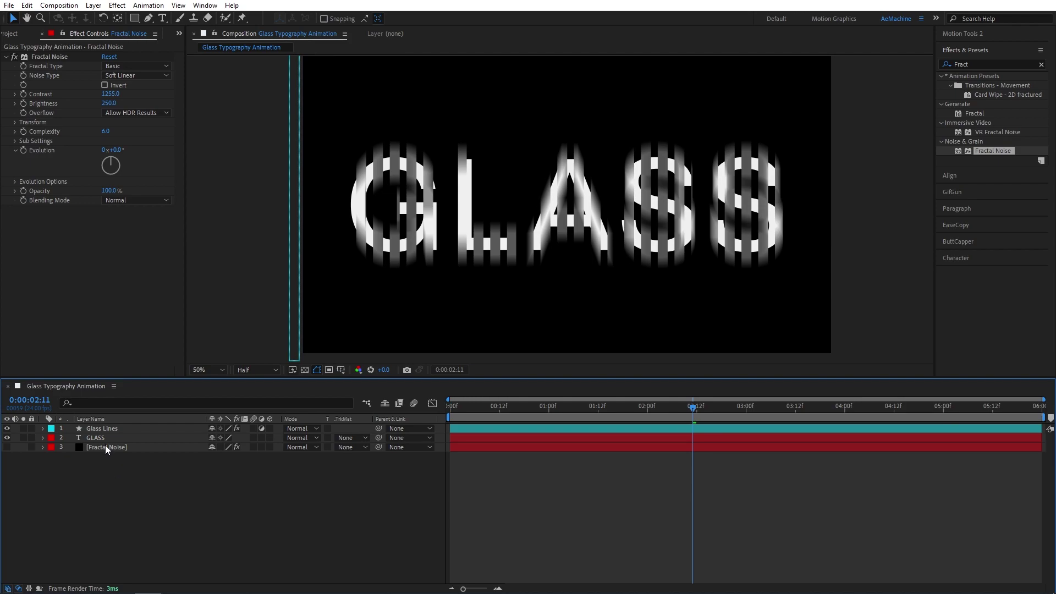
Apply the Compound Blur effect to the Glass Lines layer
click(96, 430)
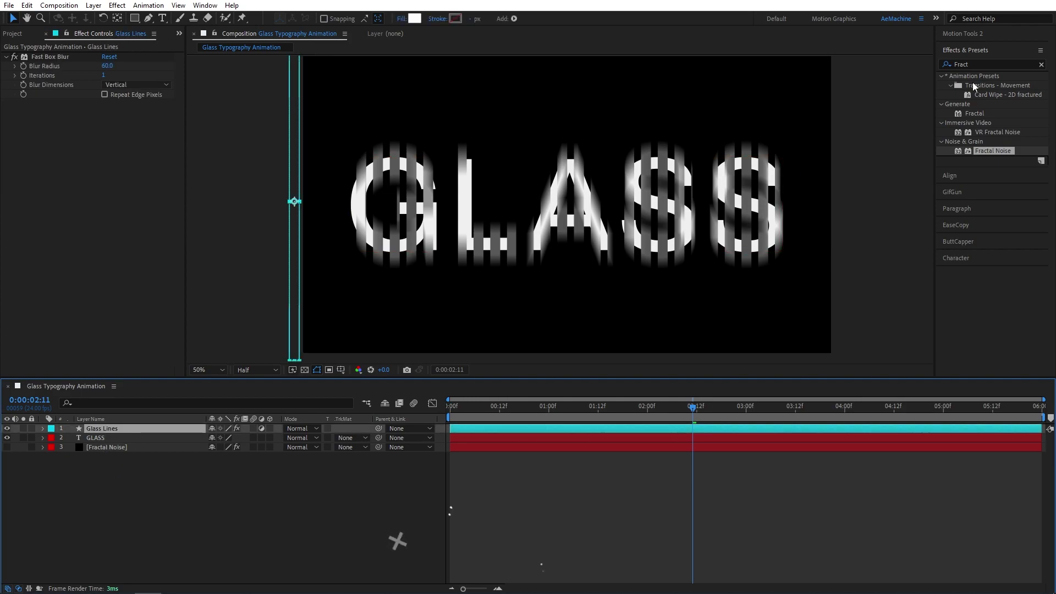
click(974, 64)
text(co)
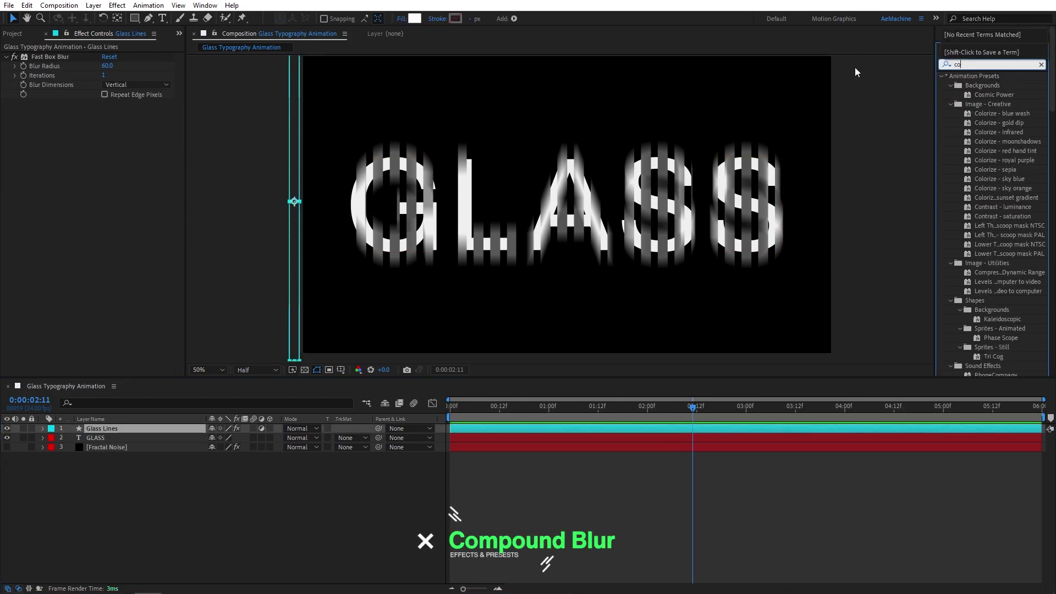
text(m)
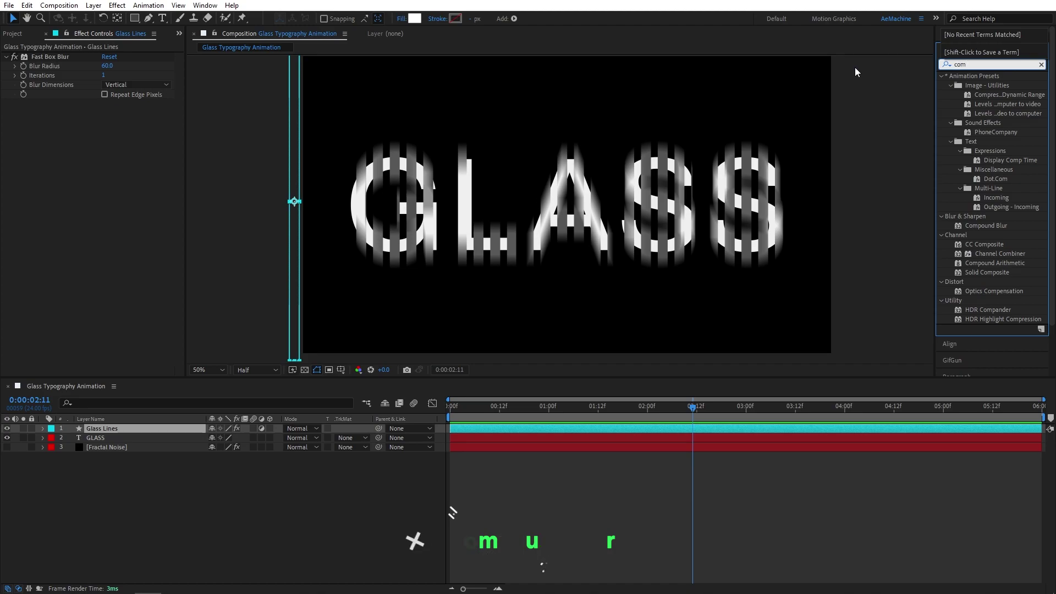
text(pound)
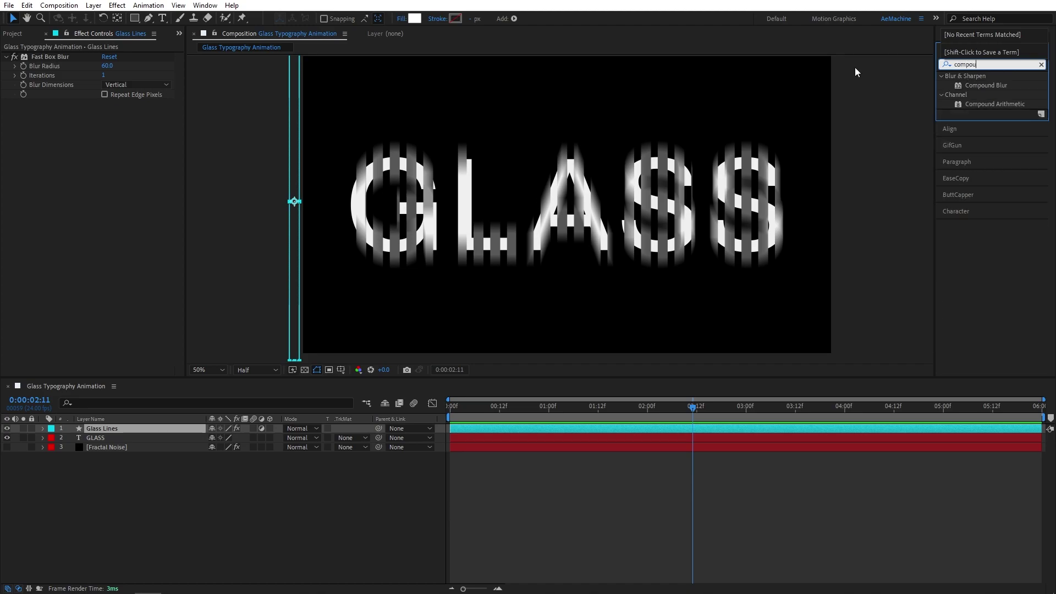
double_click(996, 85)
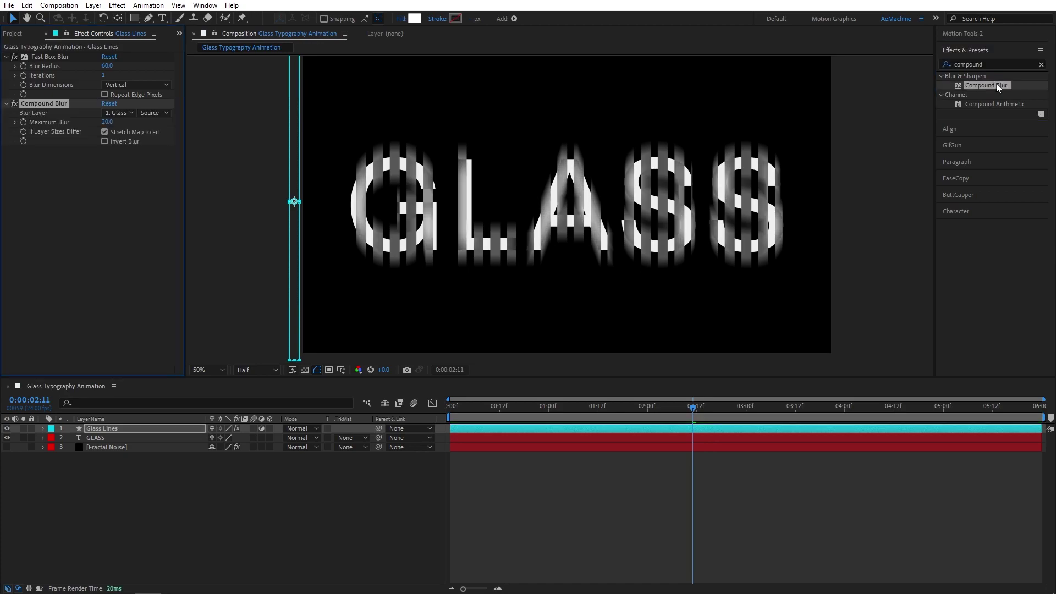
Set Compound Blur's Blur Layer to 3. Fractal Noise with source Effects & Masks
click(127, 114)
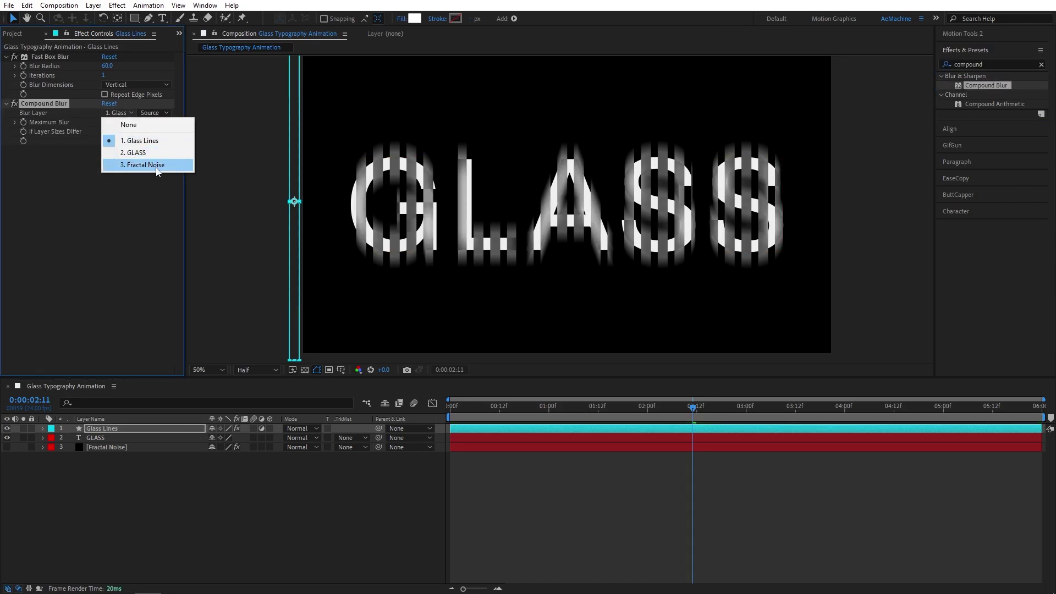
click(150, 165)
click(157, 113)
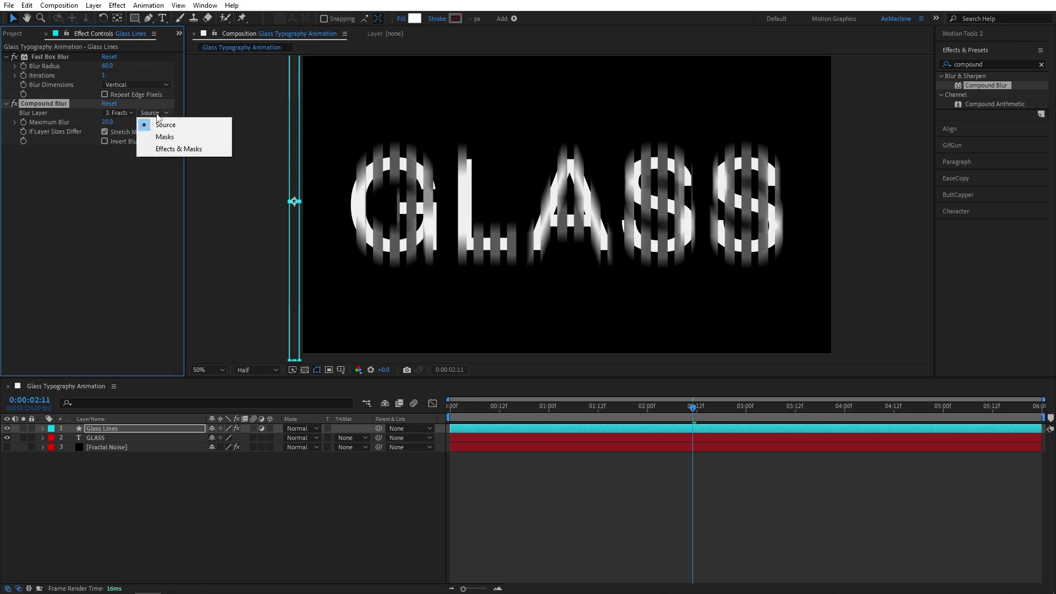
click(167, 150)
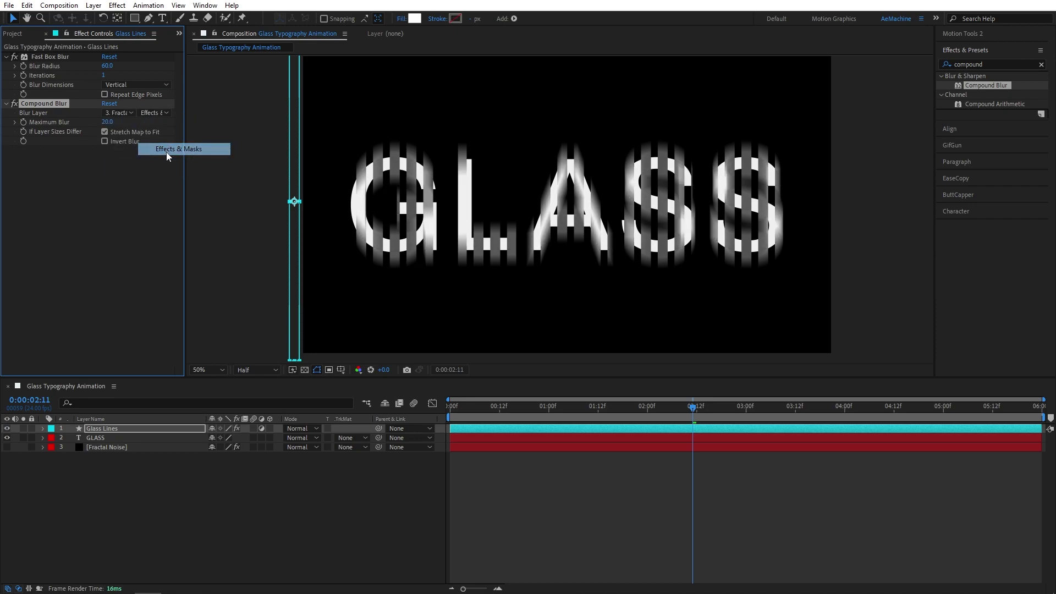
click(157, 113)
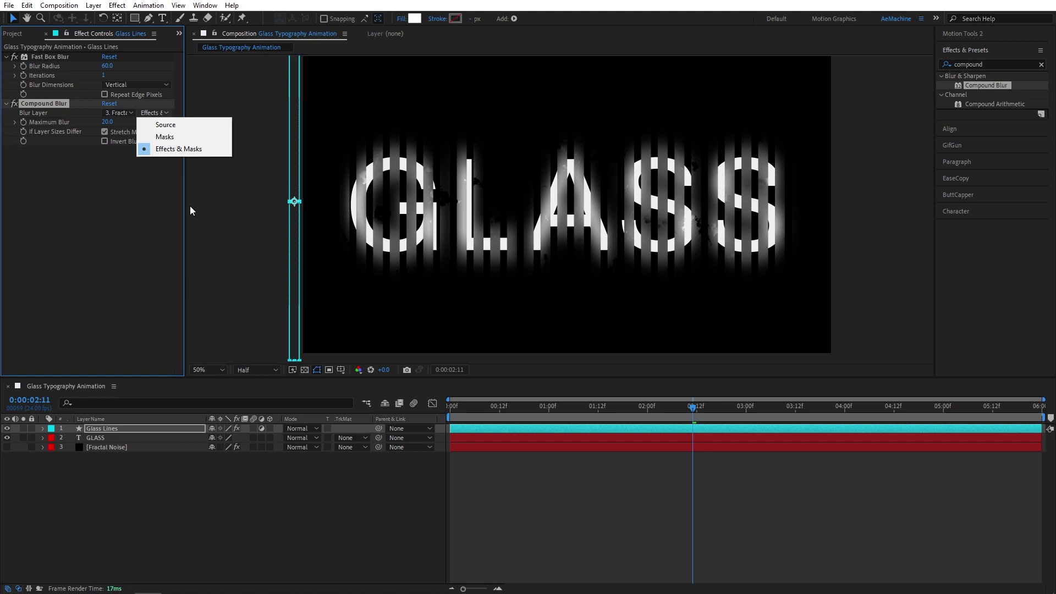
click(171, 149)
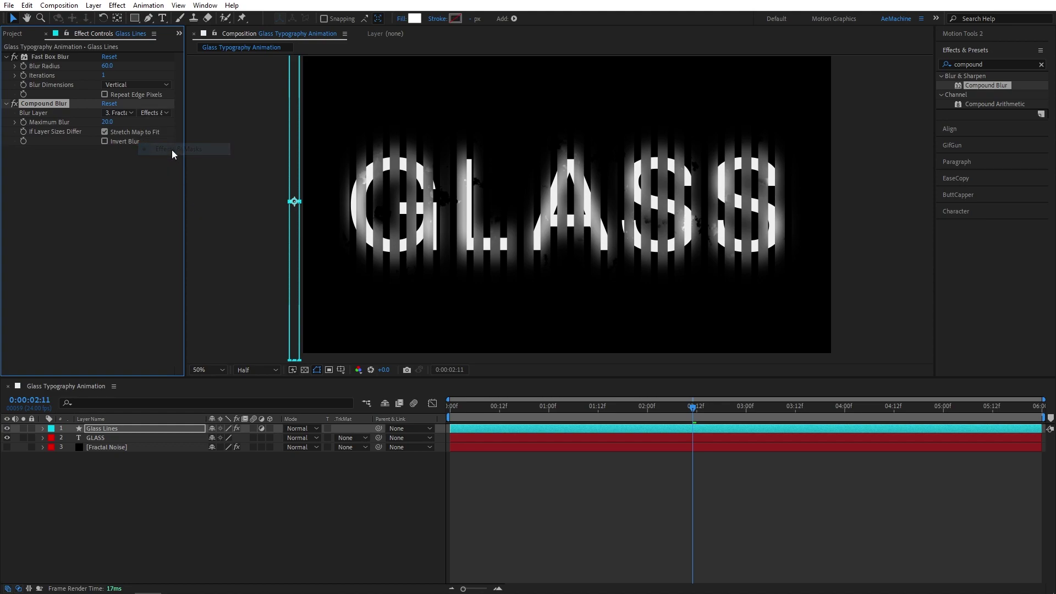
click(275, 506)
scroll(638, 285, up, 4)
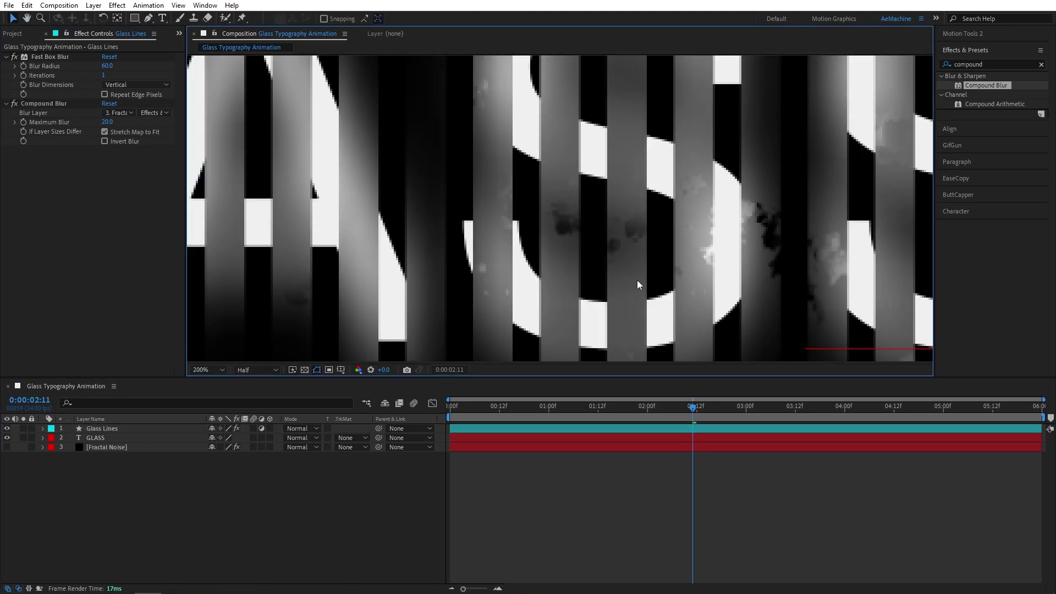
scroll(638, 285, down, 3)
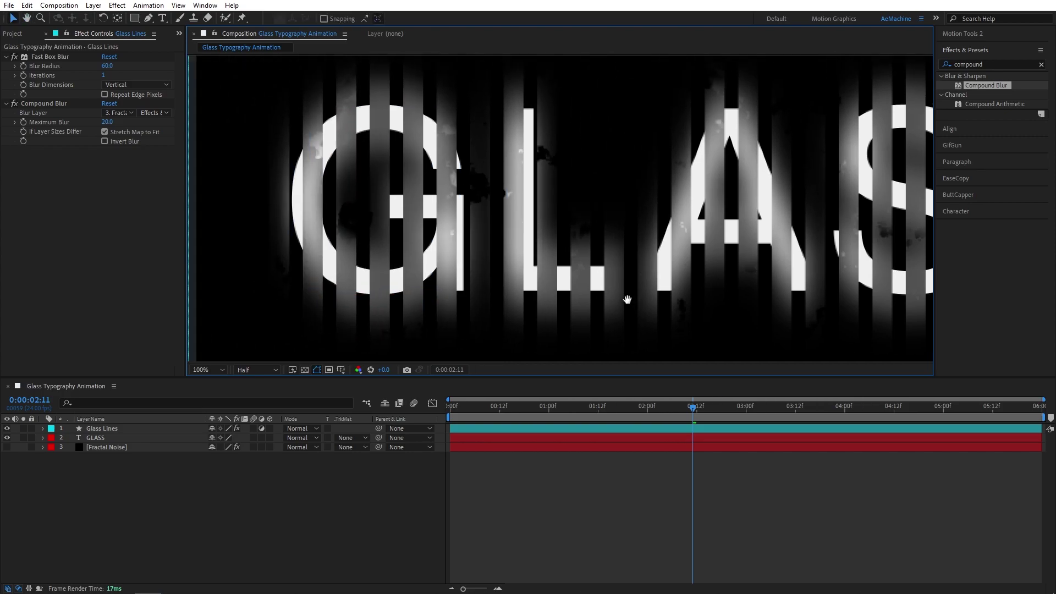
drag(627, 300, 424, 328)
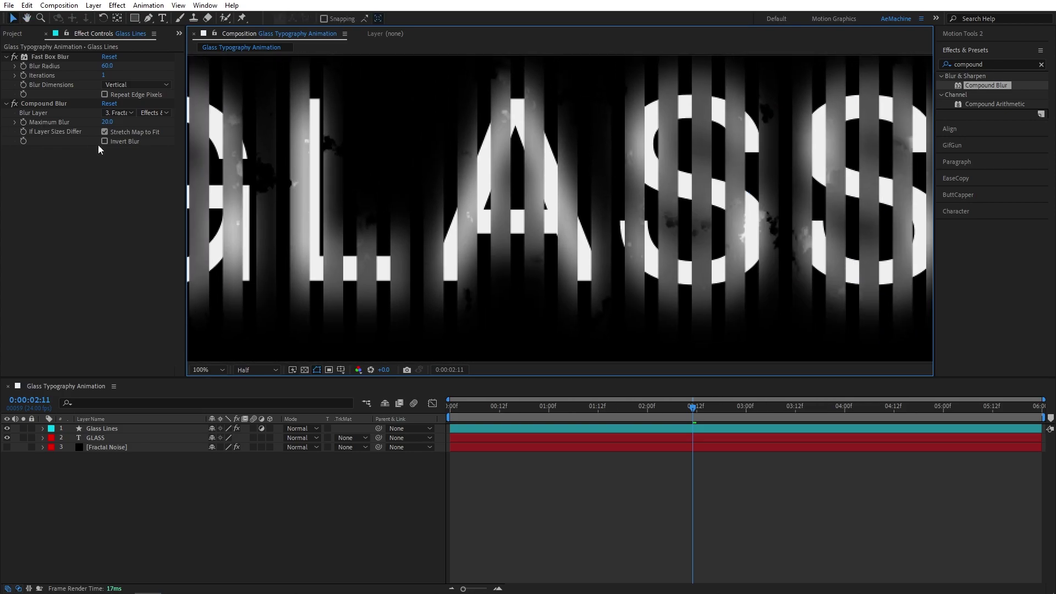
drag(107, 122, 131, 130)
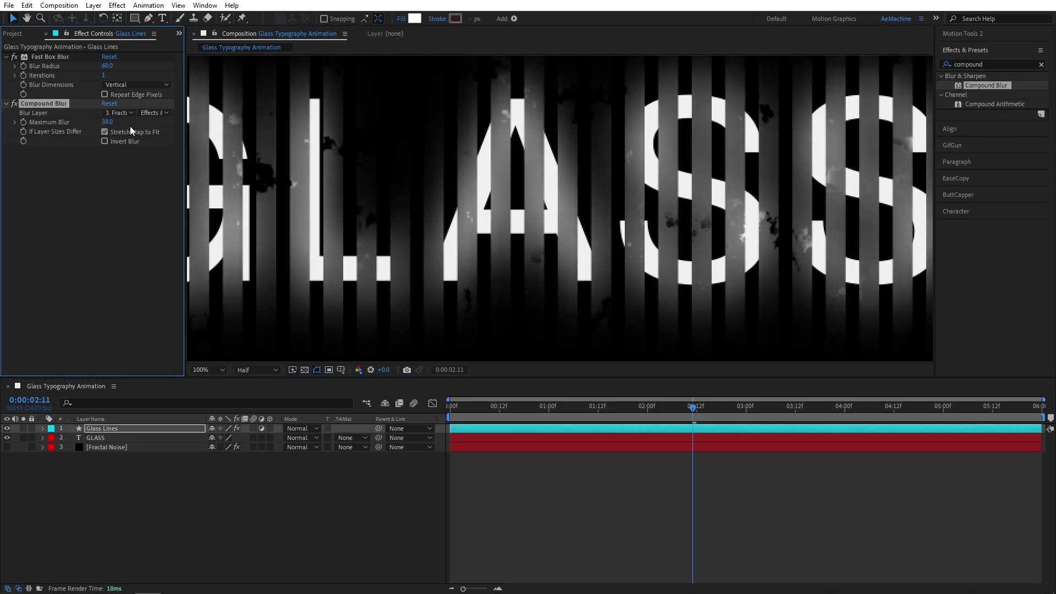
click(109, 122)
text(20)
key(Return)
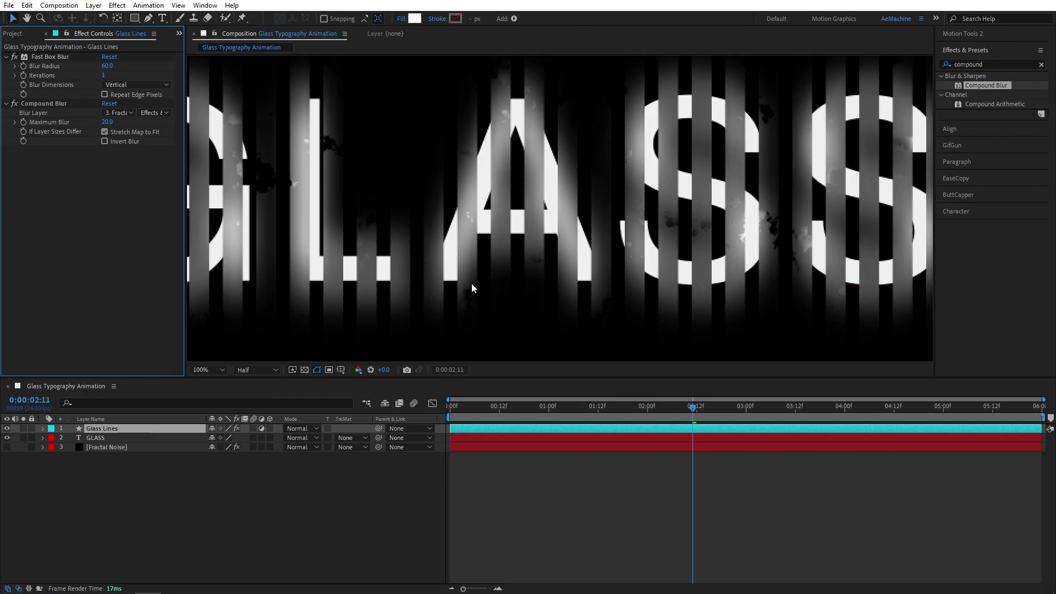
scroll(579, 252, down, 2)
scroll(589, 258, up, 2)
scroll(707, 274, down, 2)
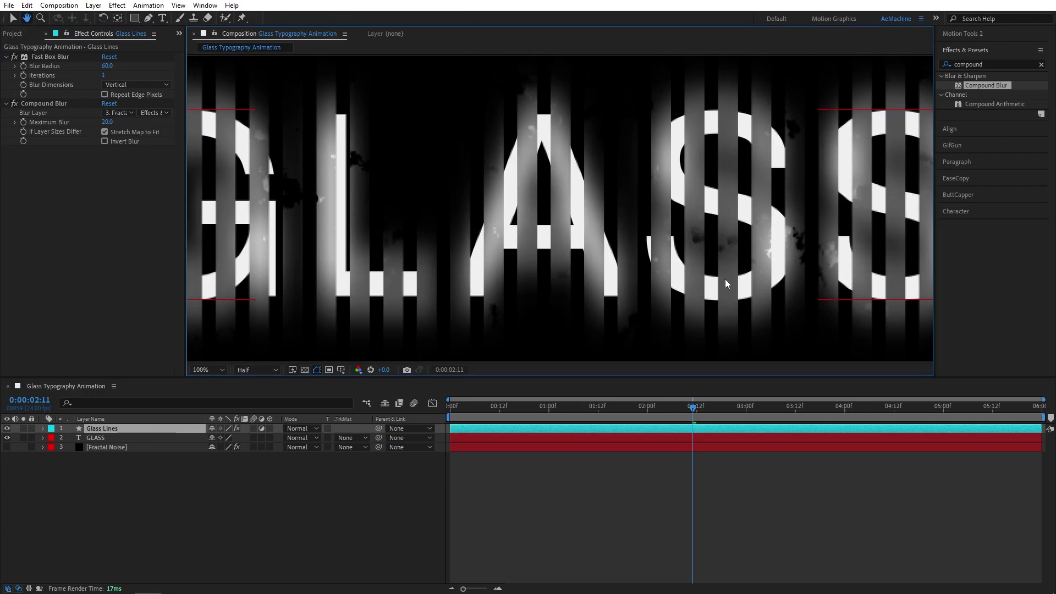
scroll(655, 260, up, 2)
scroll(751, 254, up, 2)
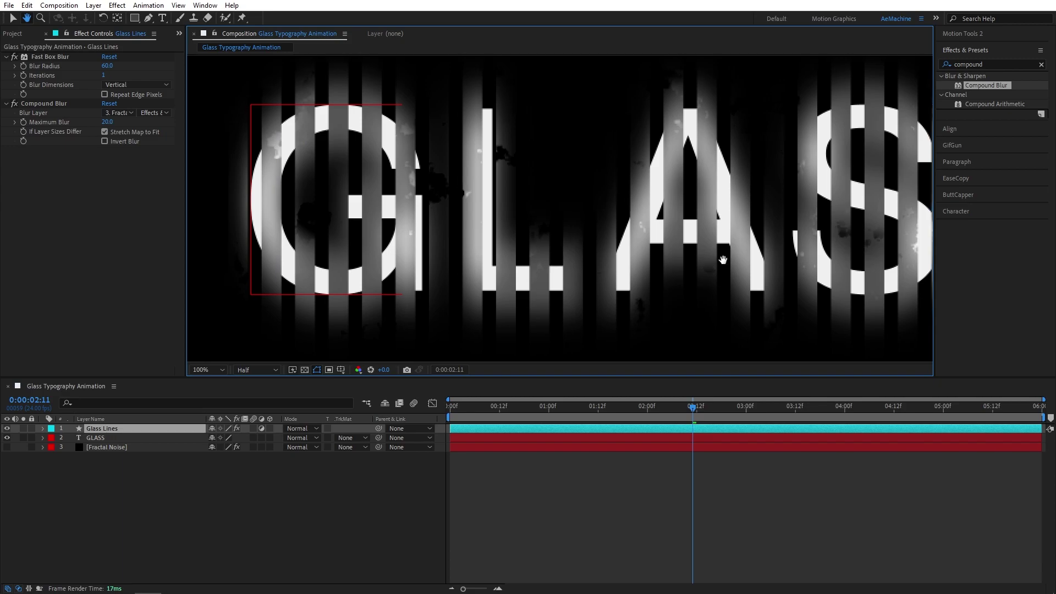
Scrub the Fractal Noise Random Seed under Evolution Options until it reads 710
scroll(752, 255, down, 2)
click(106, 447)
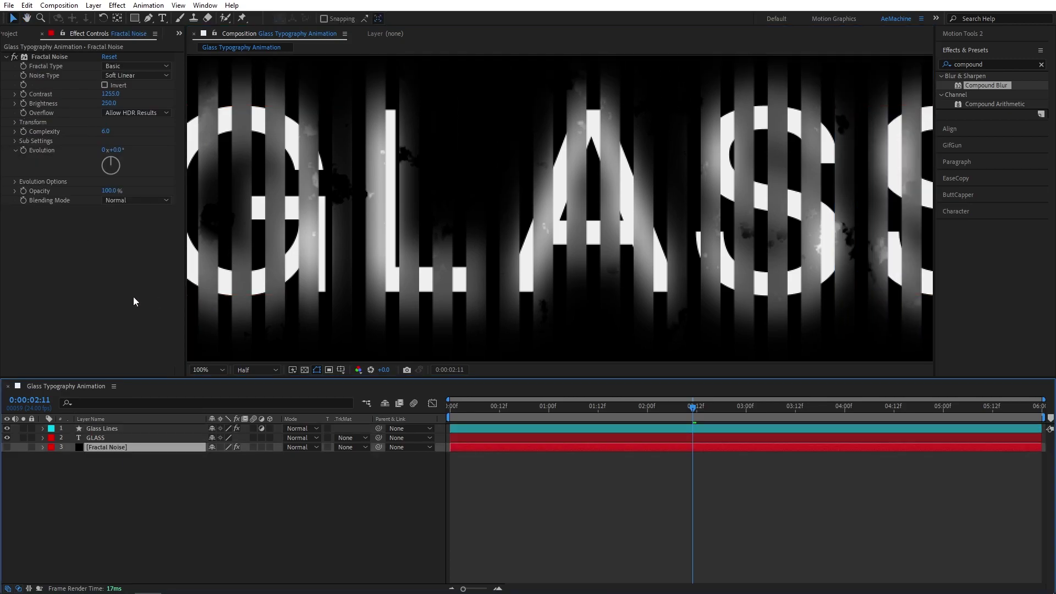
click(15, 181)
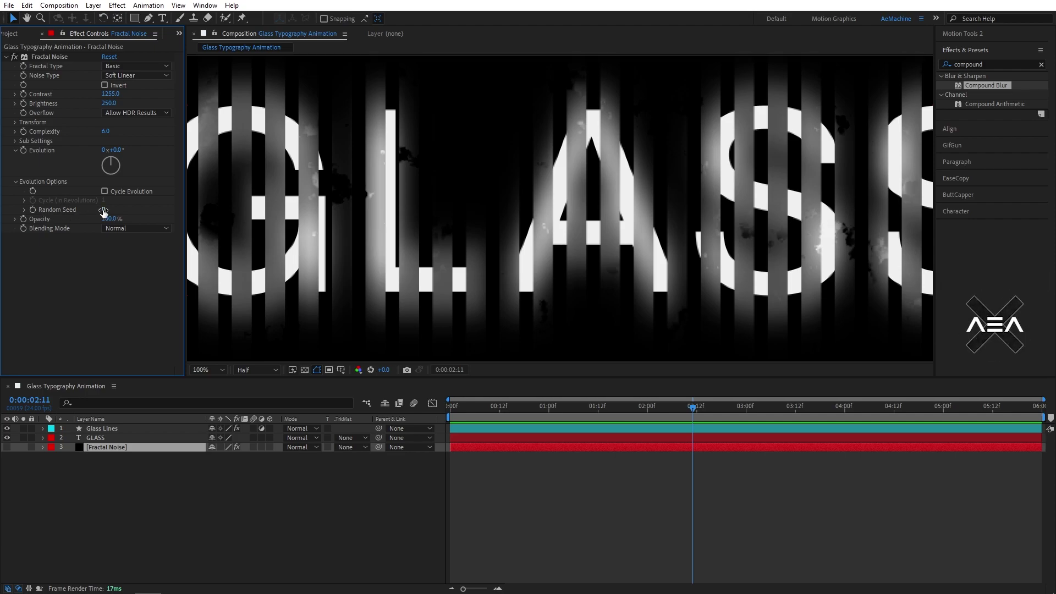
drag(104, 211, 166, 212)
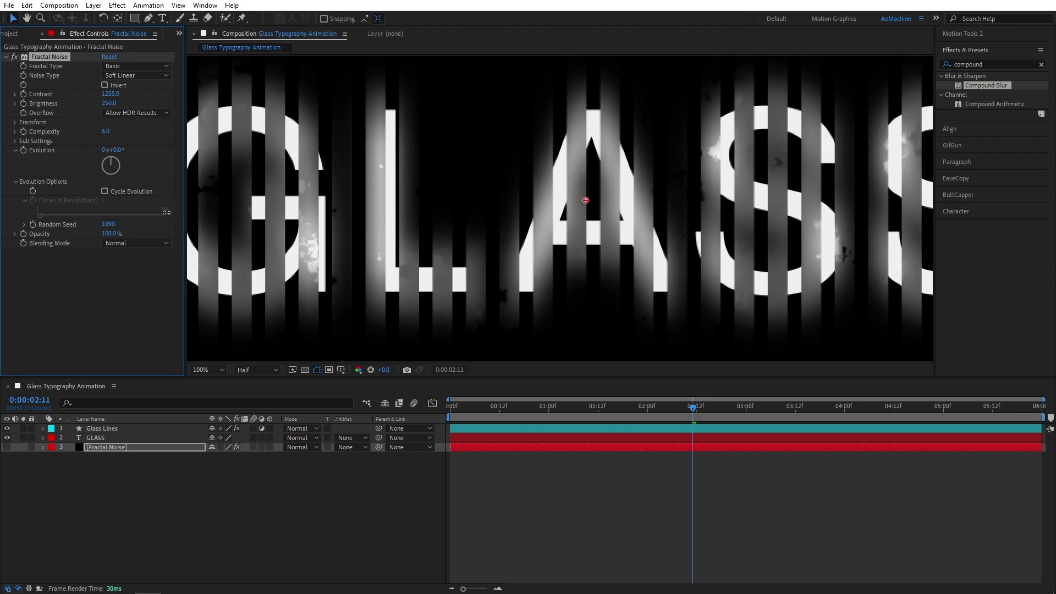
scroll(559, 188, down, 2)
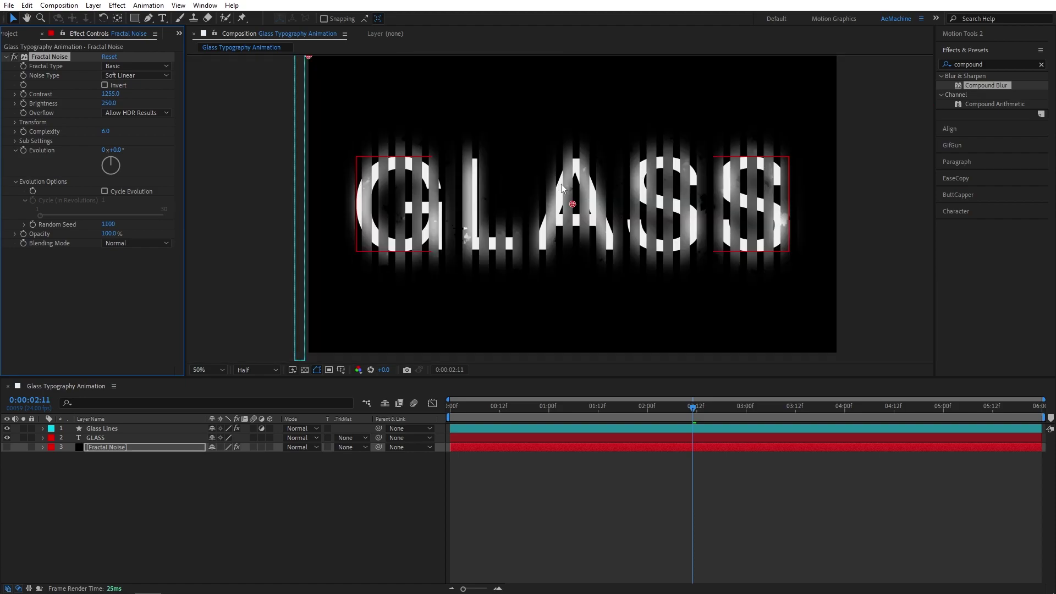
drag(108, 224, 88, 227)
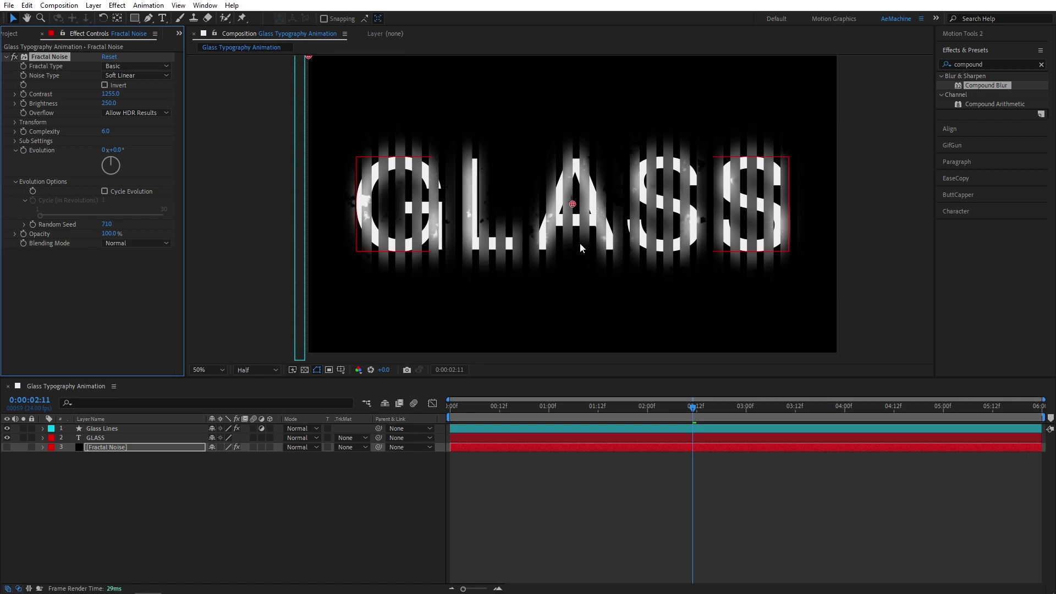
click(101, 313)
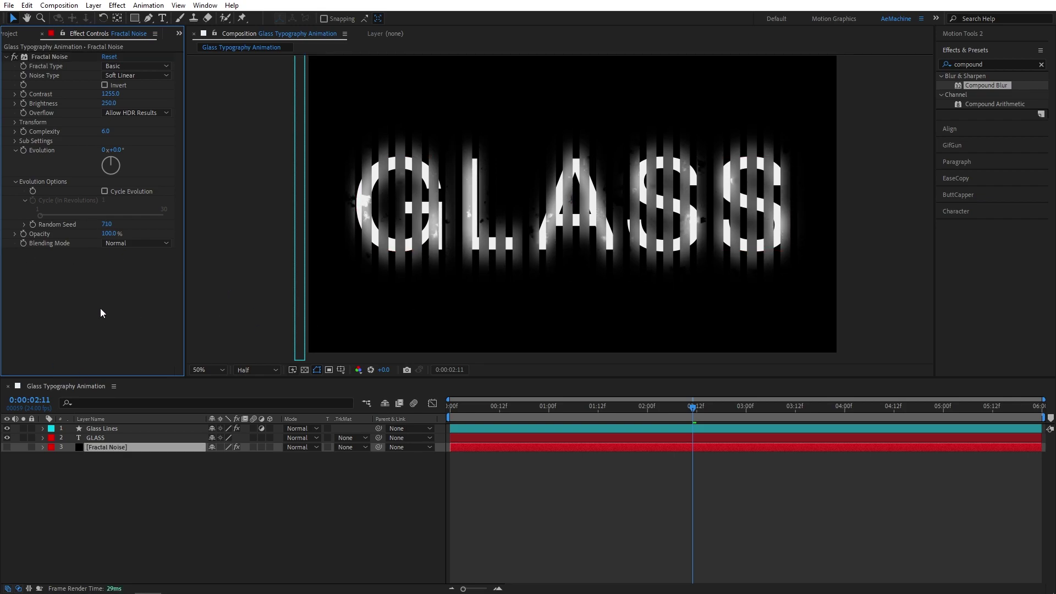
click(141, 487)
click(101, 440)
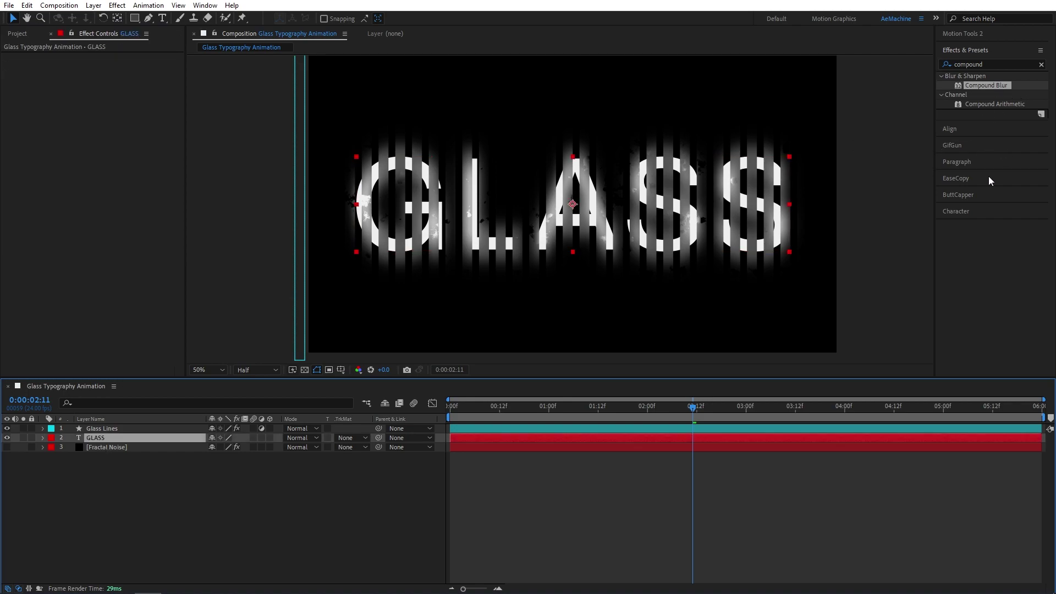
click(968, 212)
click(1030, 171)
click(860, 170)
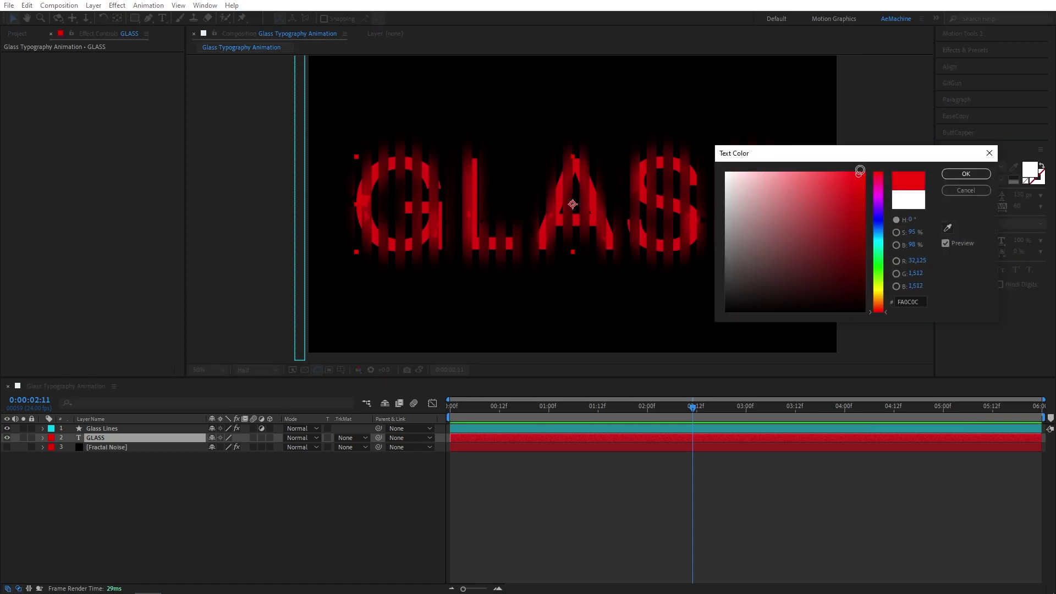
drag(859, 171, 864, 172)
drag(883, 263, 886, 238)
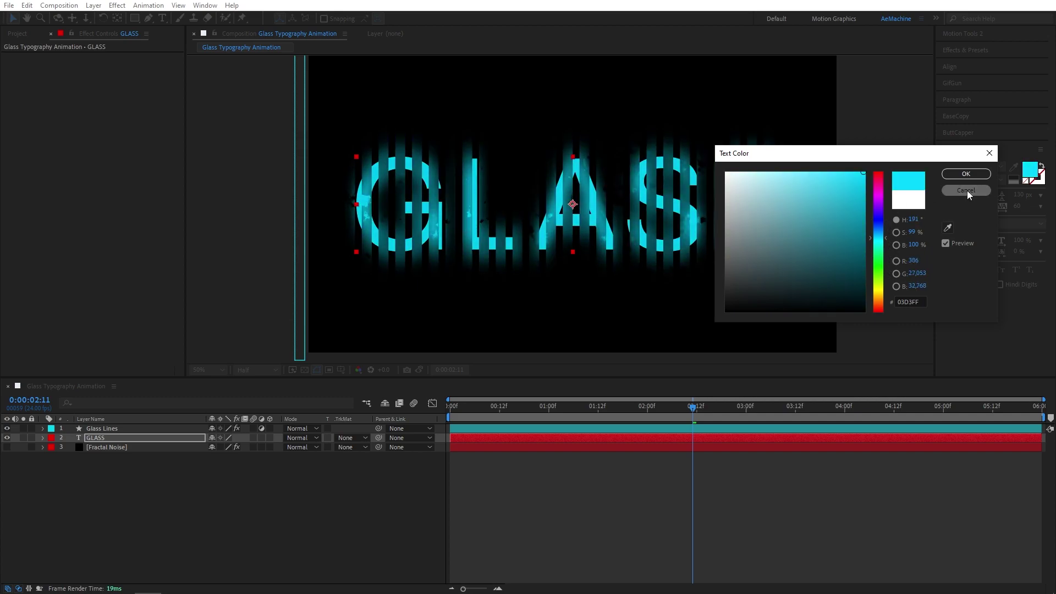
click(967, 190)
click(170, 485)
click(623, 407)
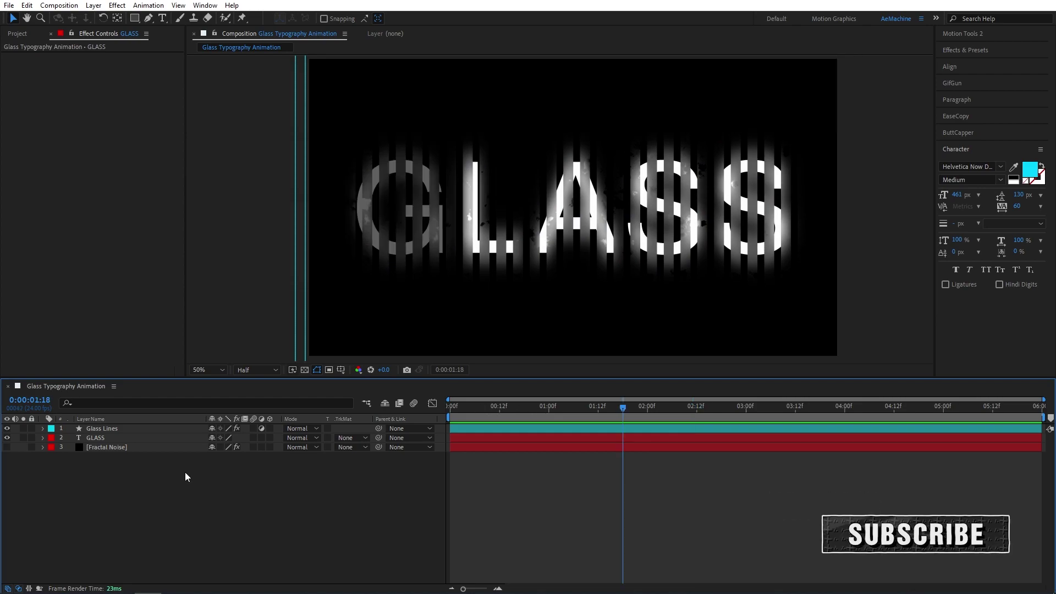
Create a new solid named BG with colour #0D0D0D
right_click(185, 472)
mouse_move(225, 341)
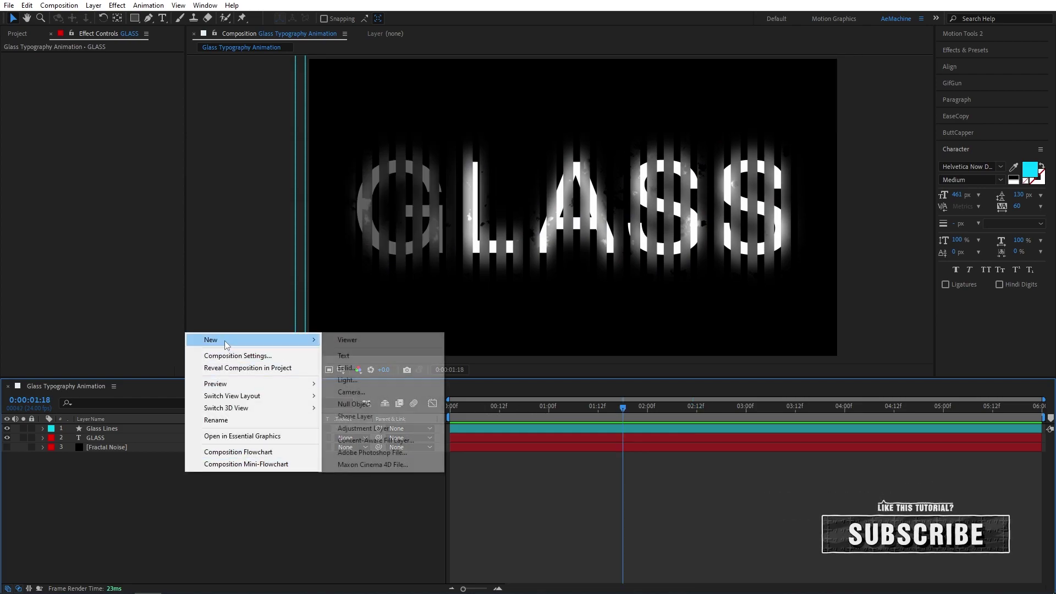
click(353, 367)
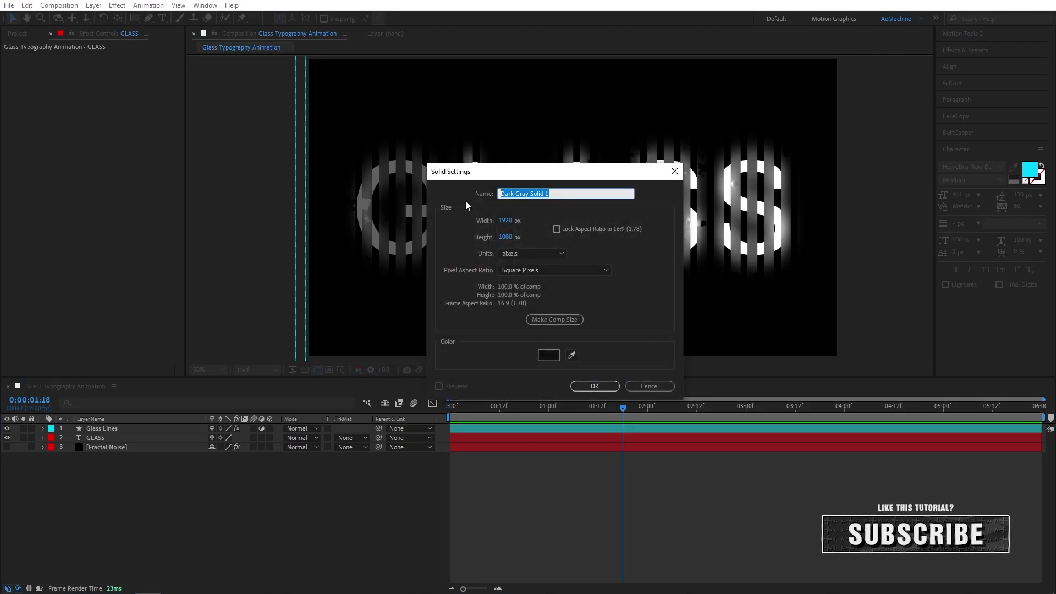
text(BG)
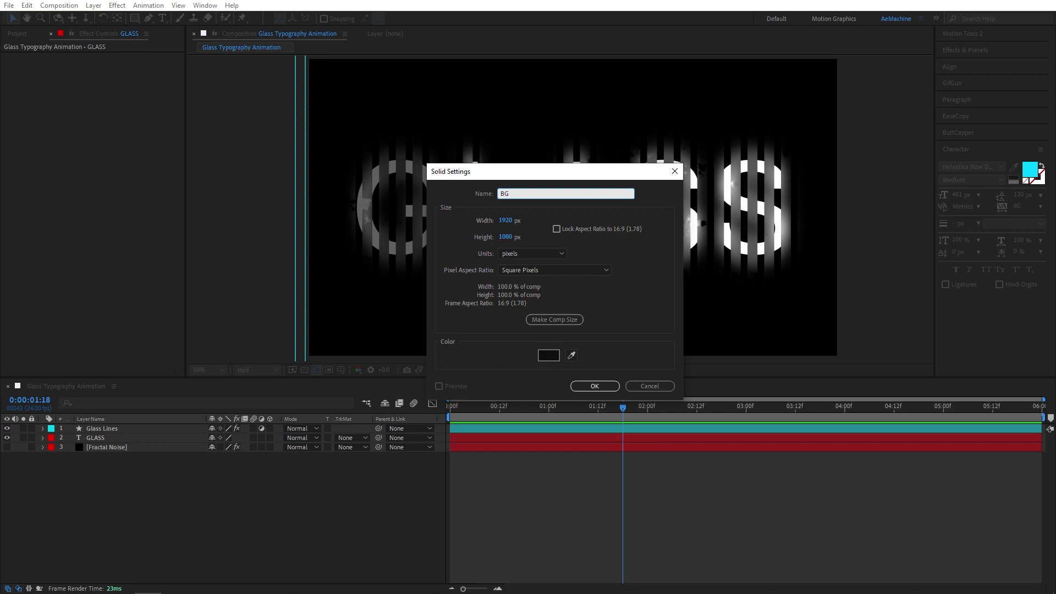
click(549, 356)
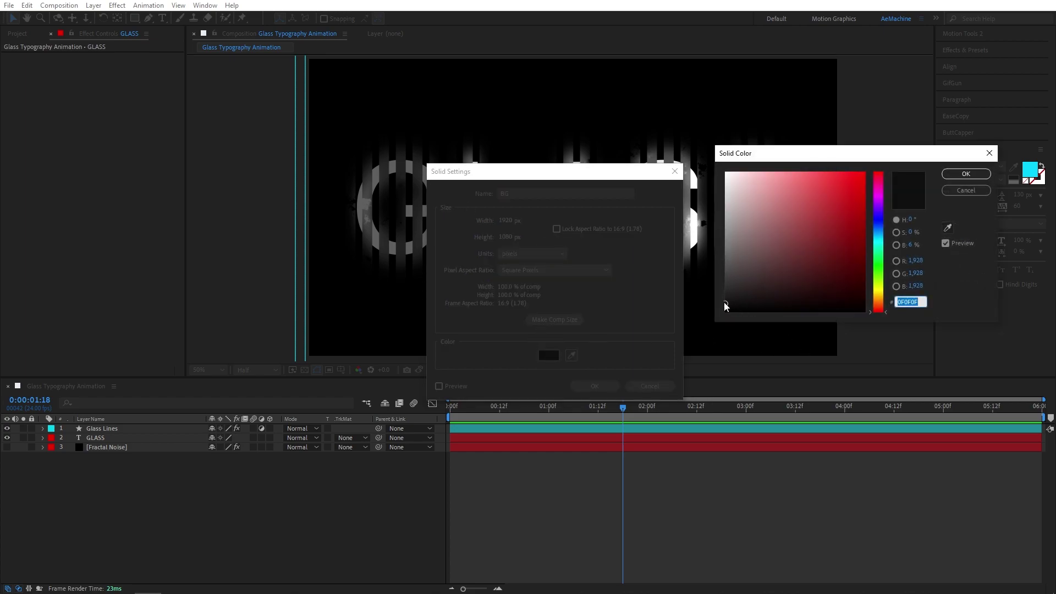
drag(724, 304, 717, 309)
click(966, 173)
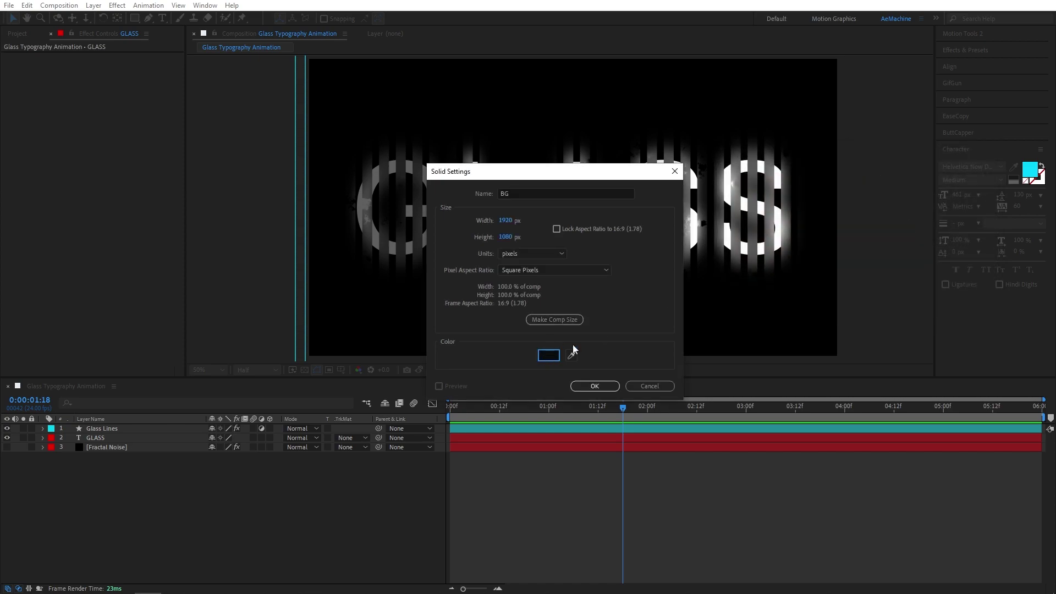
click(595, 386)
Move the BG solid to the bottom of the layer stack, below Fractal Noise
drag(153, 427, 137, 558)
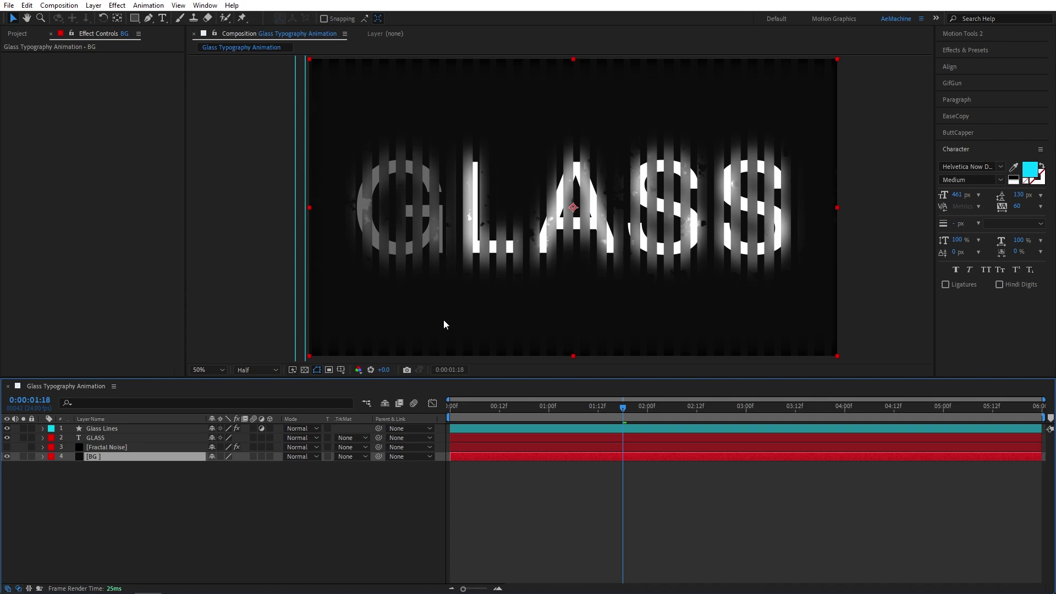
drag(445, 325, 435, 302)
drag(717, 272, 726, 298)
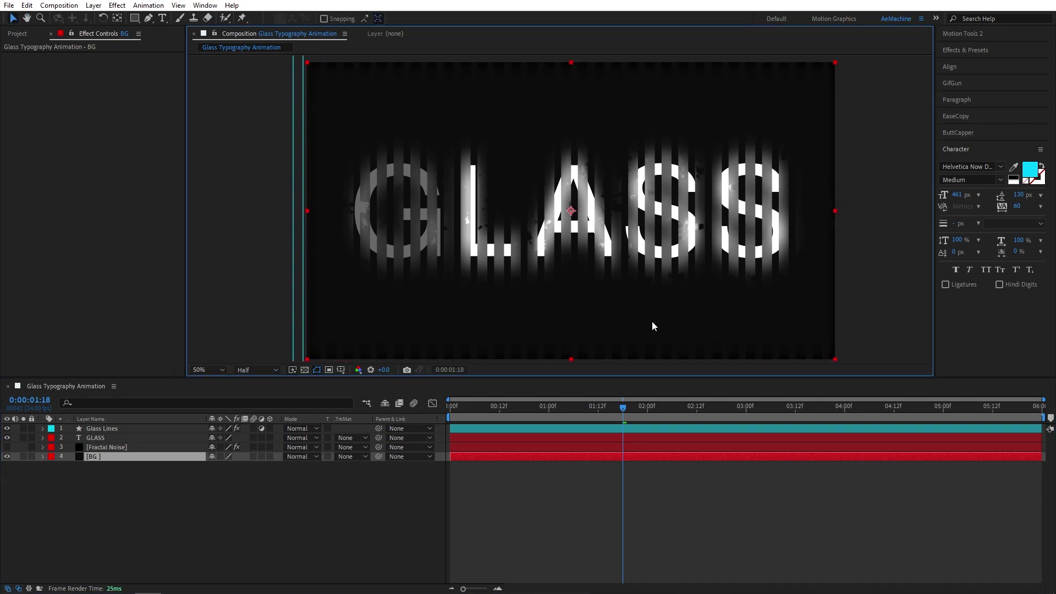
Turn on Repeat Edge Pixels for the Fast Box Blur on Glass Lines
click(115, 430)
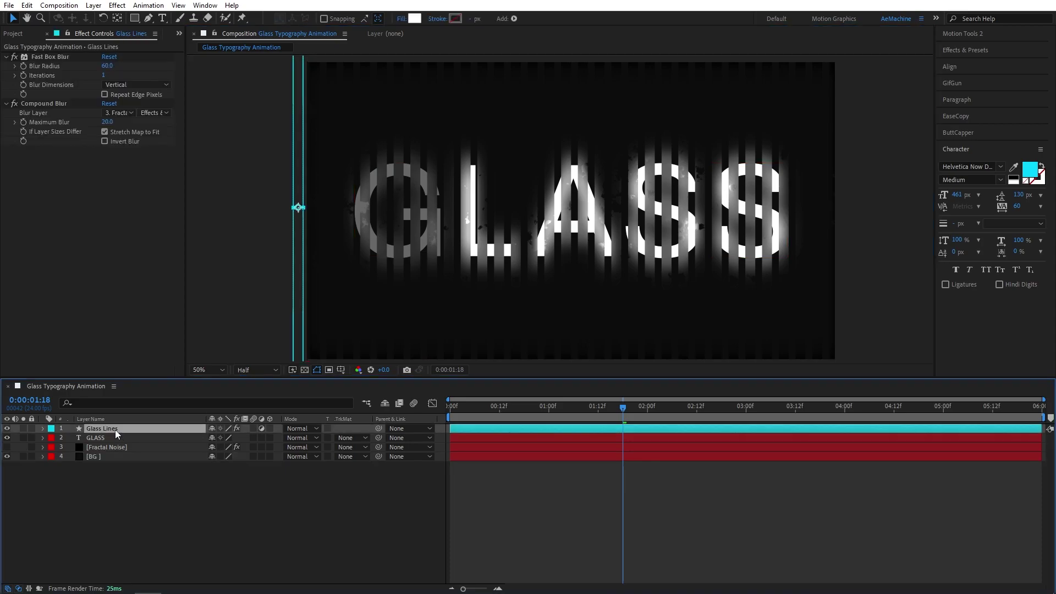
click(121, 96)
drag(435, 262, 427, 249)
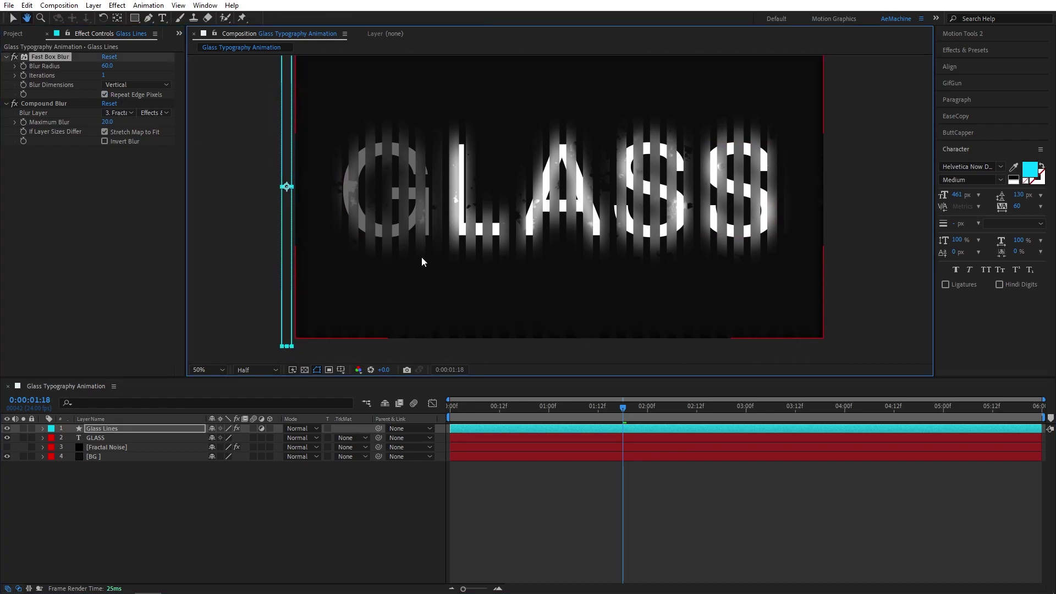
key(comma)
key(comma)
key(period)
key(period)
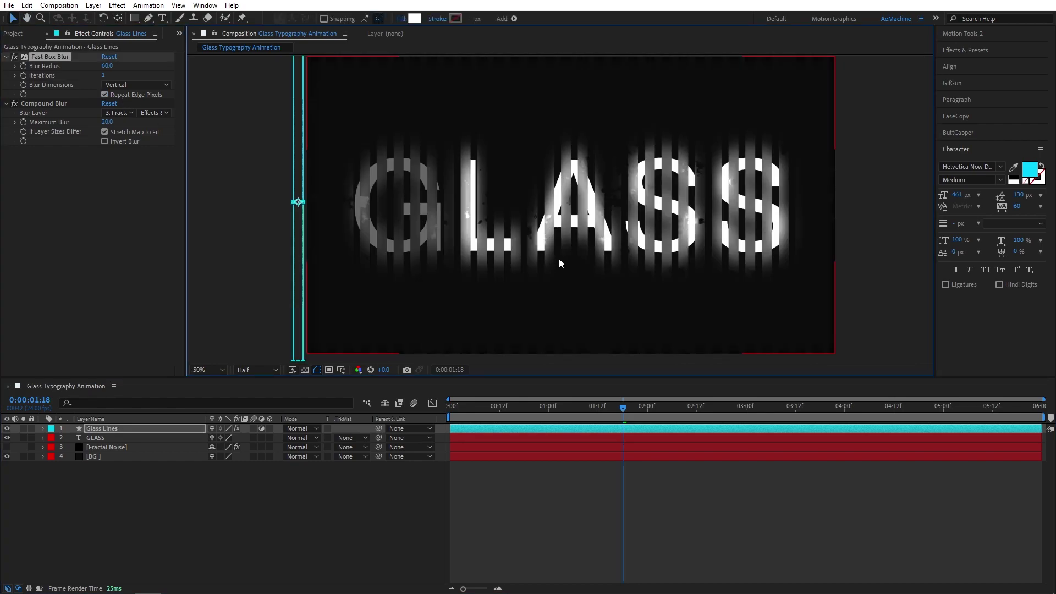
Draw a rectangle mask over the whole frame on the Fractal Noise layer
click(101, 450)
drag(134, 20, 173, 22)
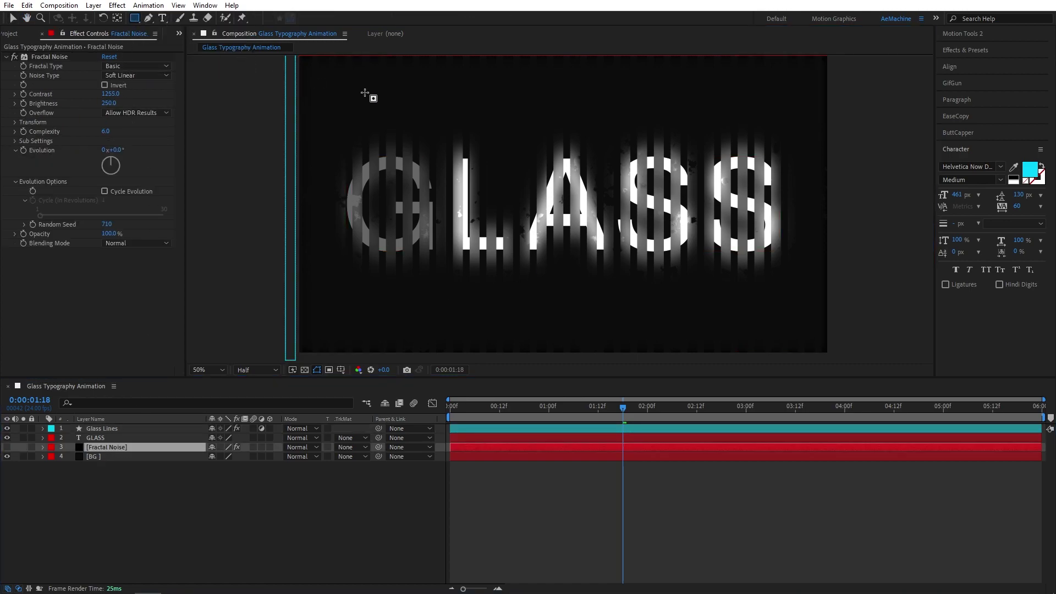
drag(244, 77, 897, 323)
key(comma)
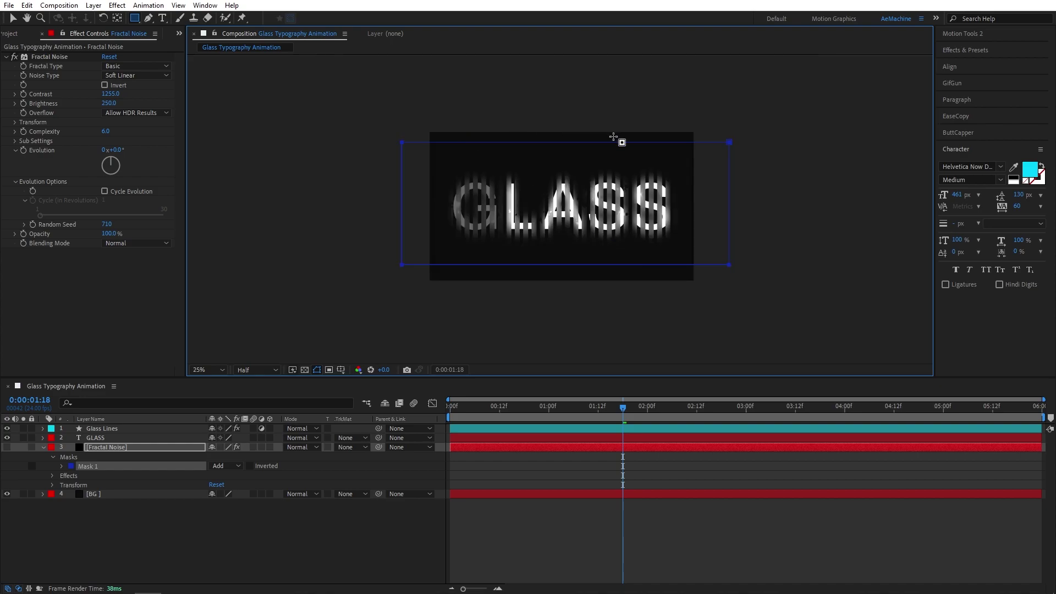
click(43, 448)
click(116, 507)
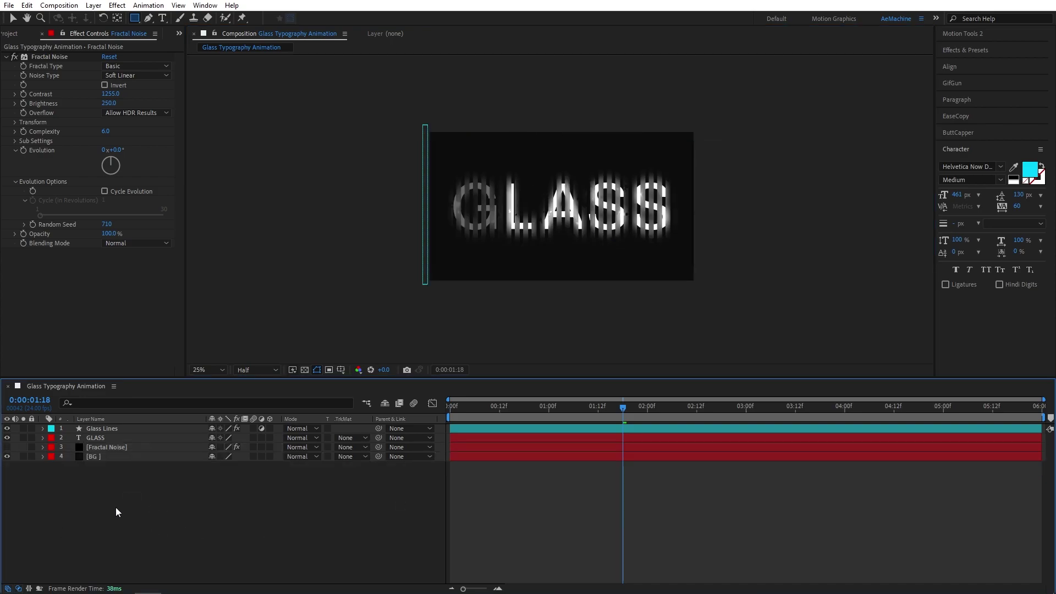
key(period)
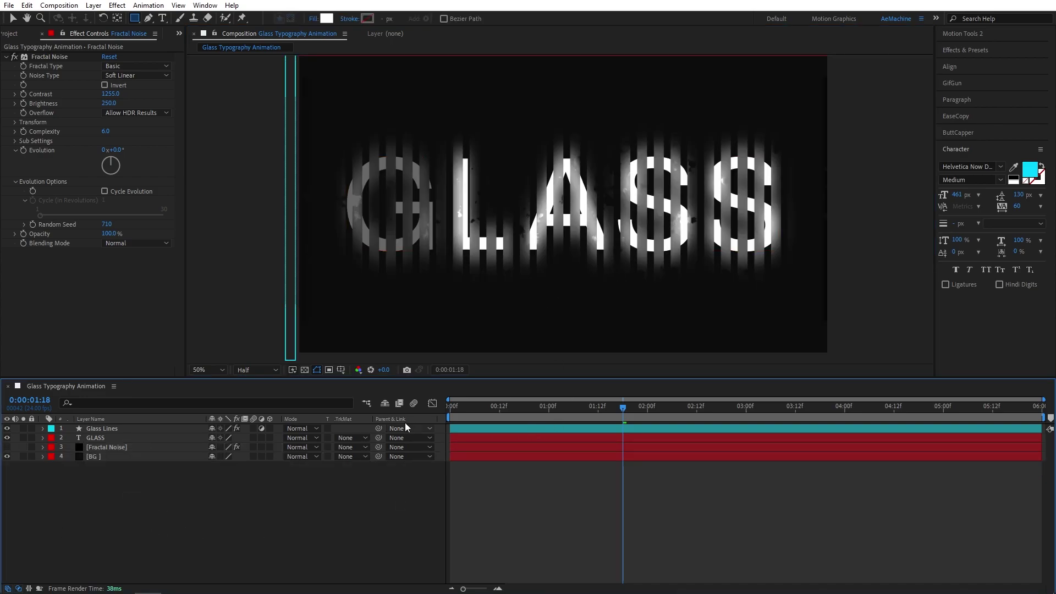
Go to 0:00:00:00 and preview the GLASS animation
click(451, 407)
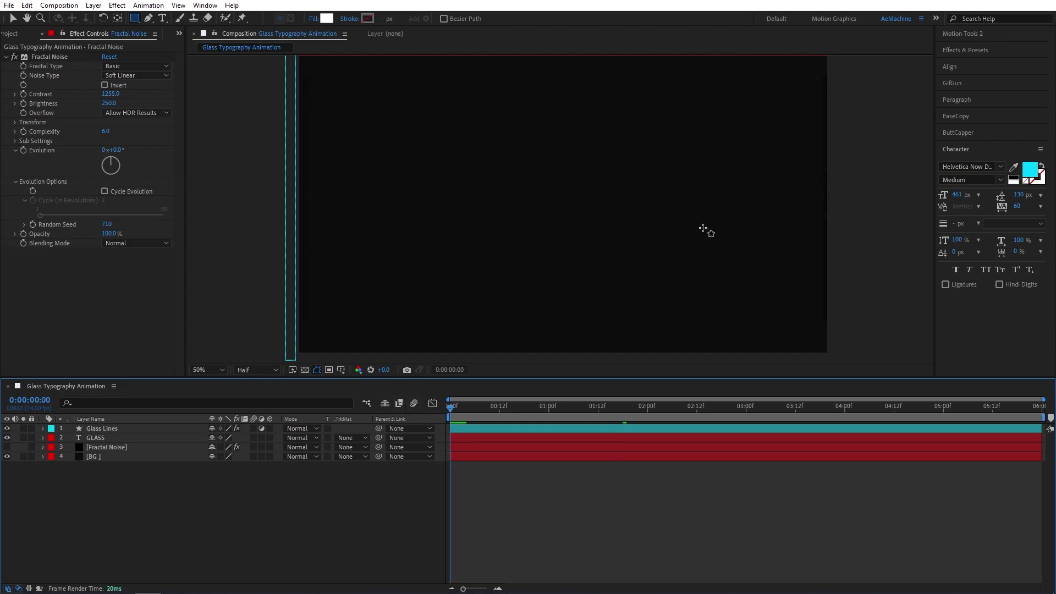
key(space)
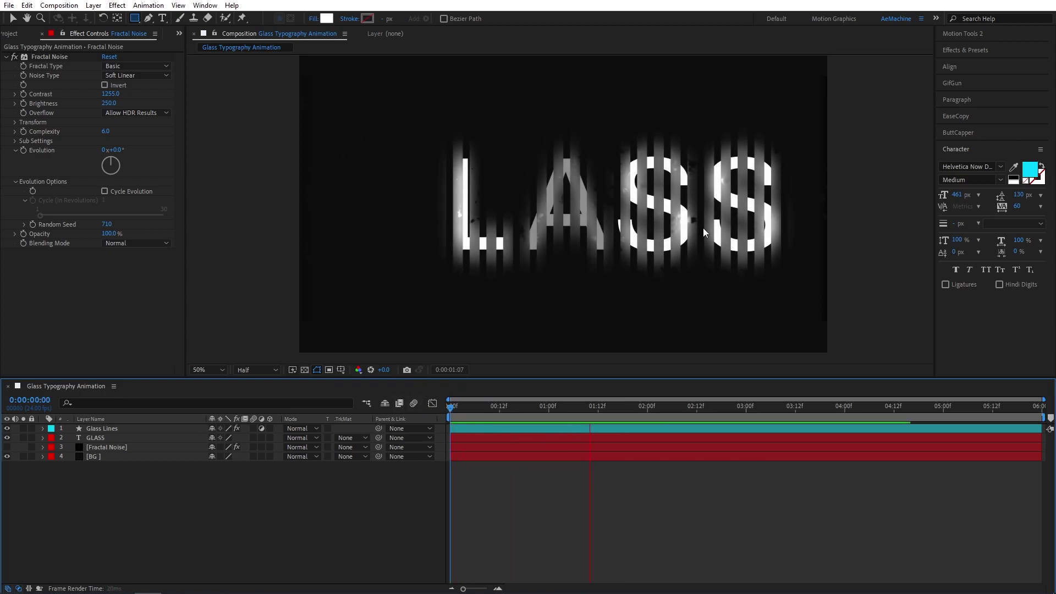